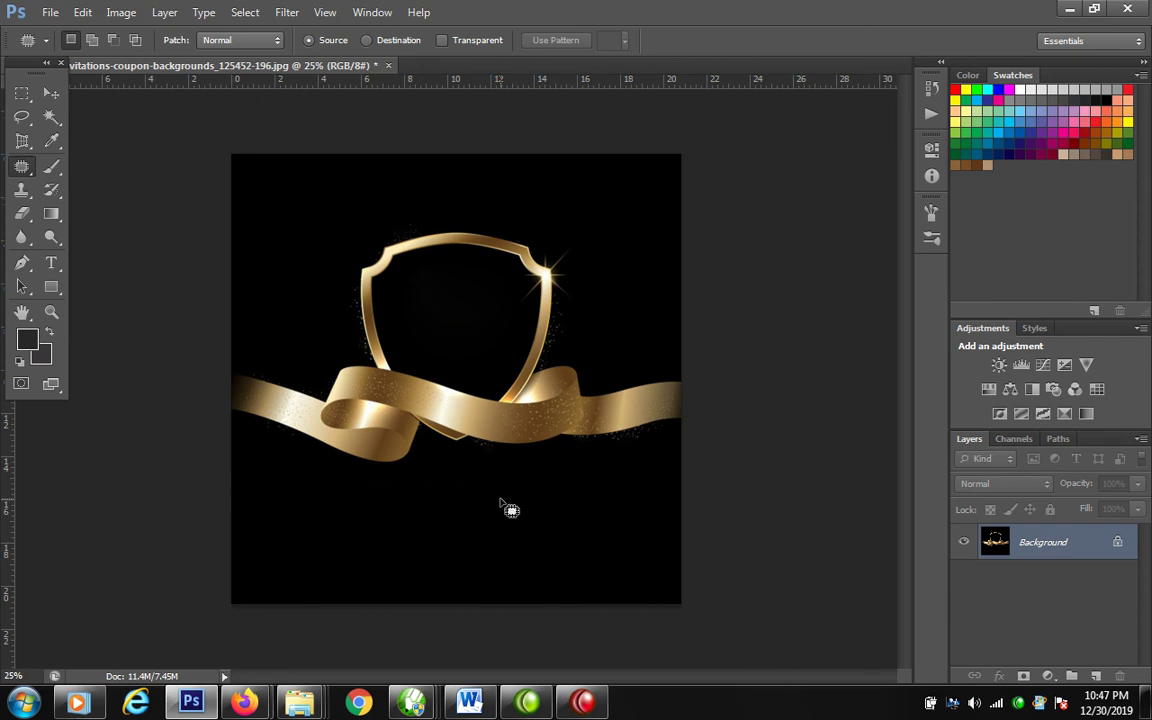
Place the Backup_of_youtube PSD file from the Desktop into the gold shield document.
left_click(49, 19)
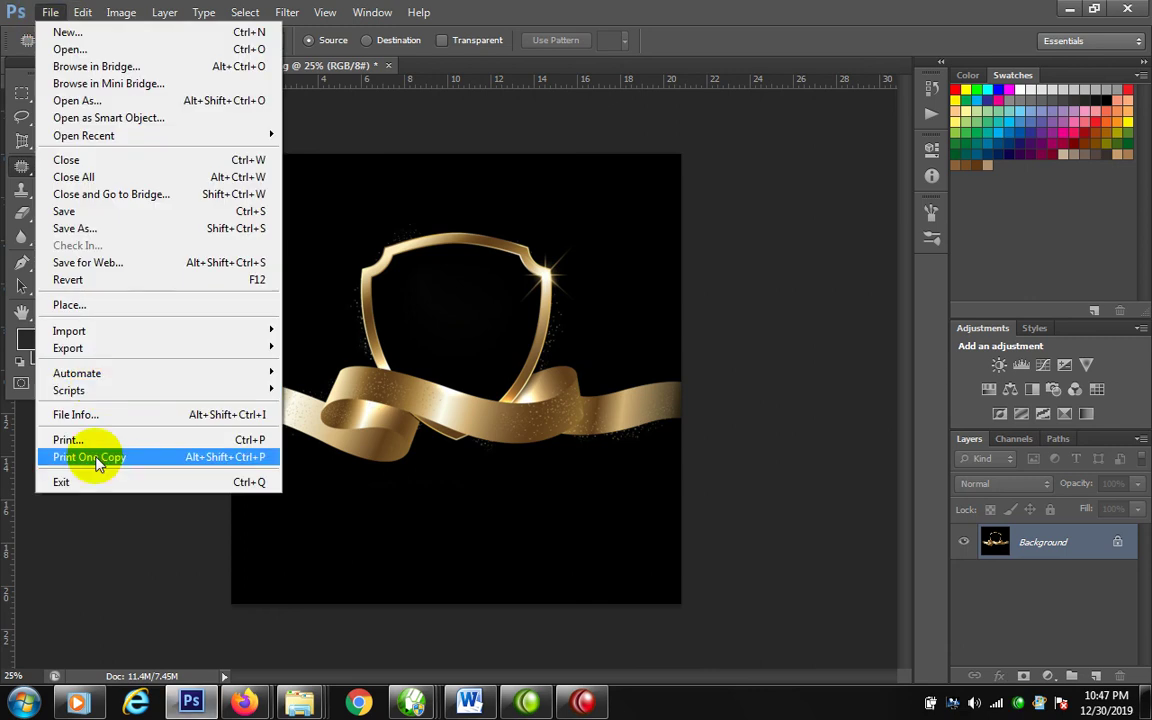
left_click(68, 305)
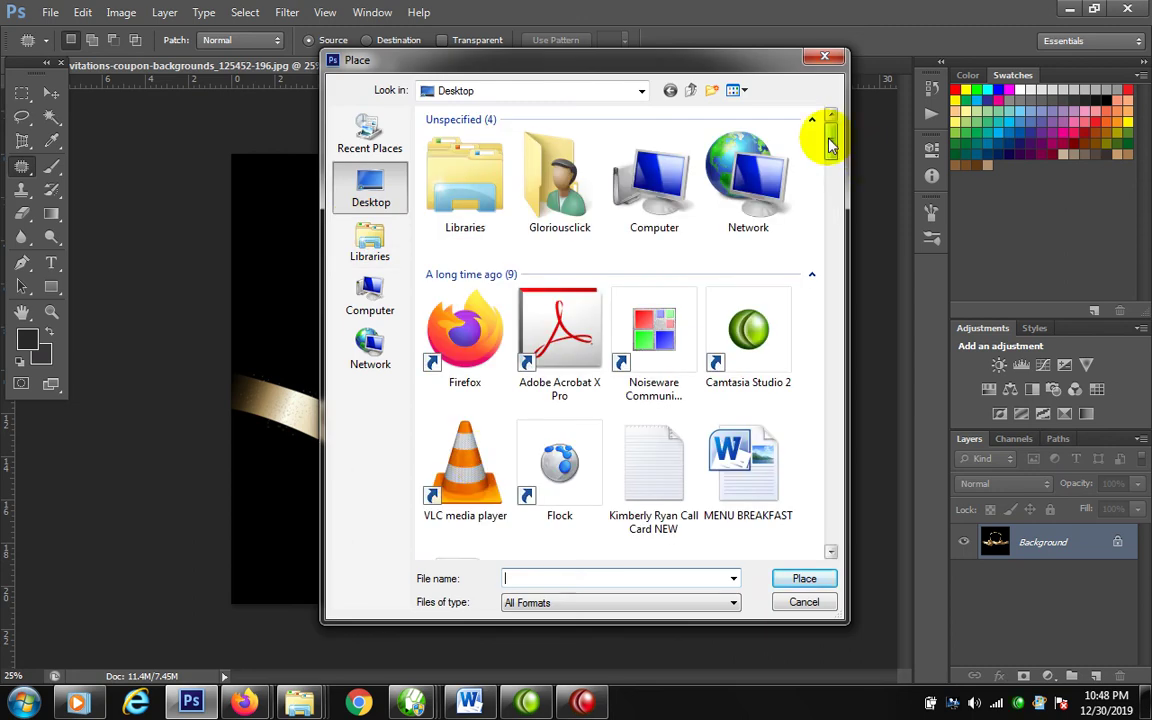
left_click_drag(830, 140, 830, 532)
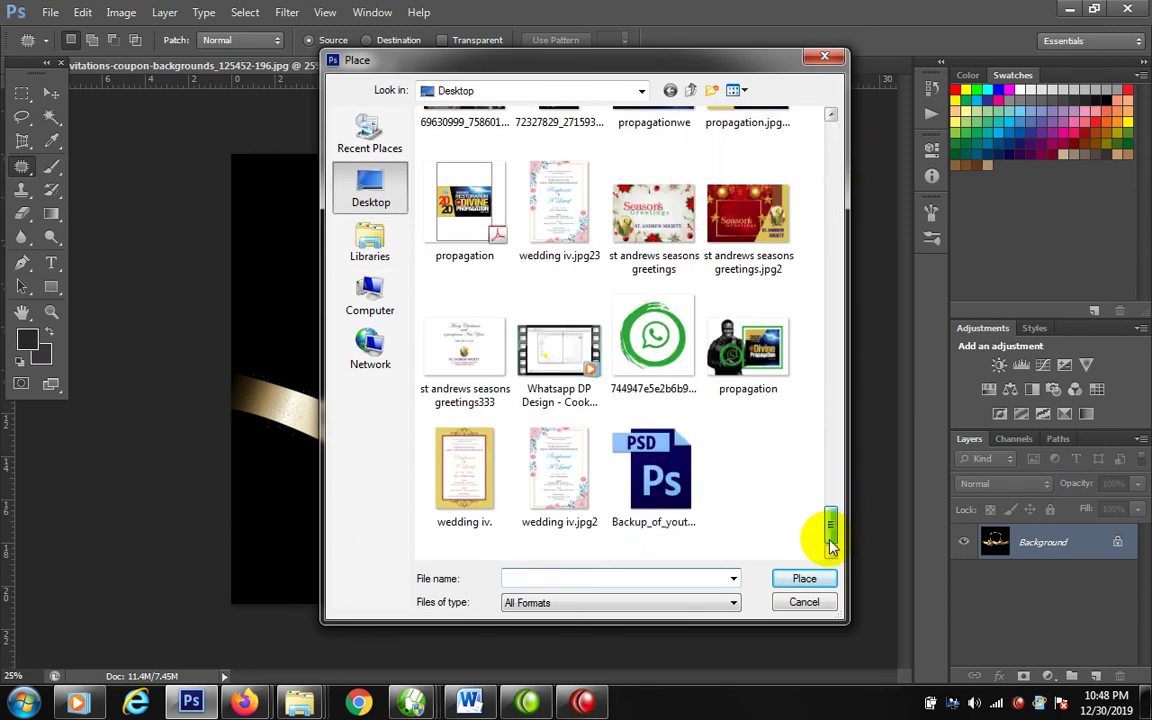
left_click(648, 493)
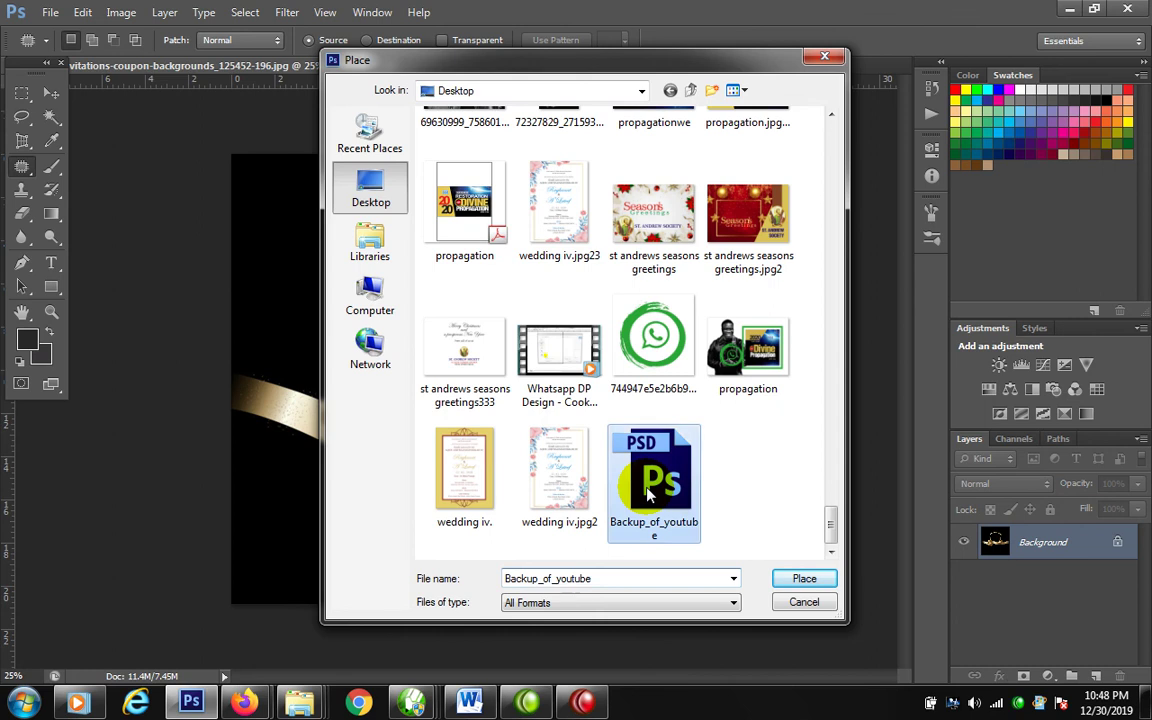
left_click(800, 584)
left_click(488, 395)
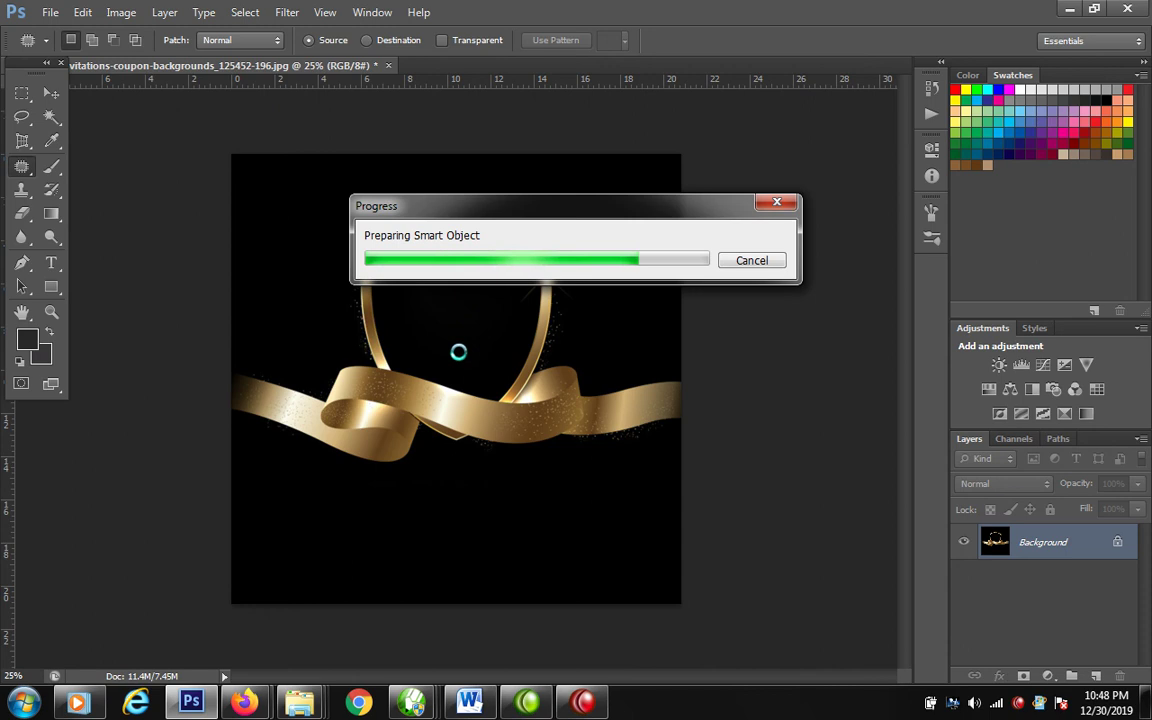
left_click(470, 386)
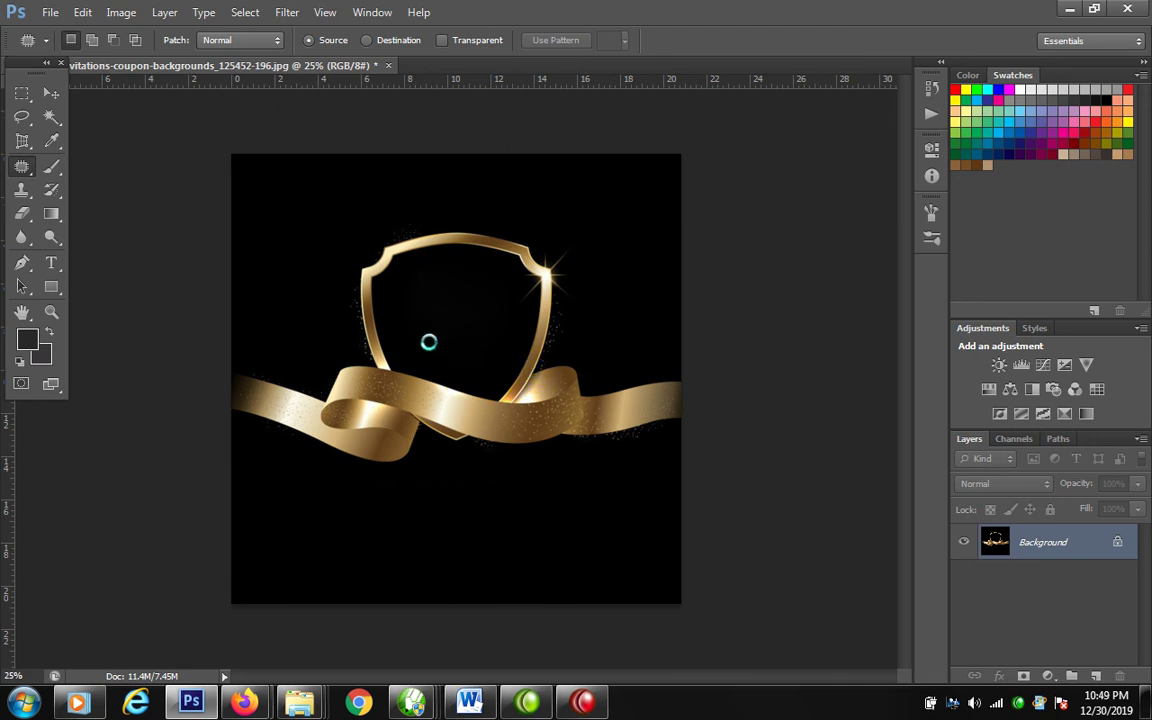
left_click(395, 364)
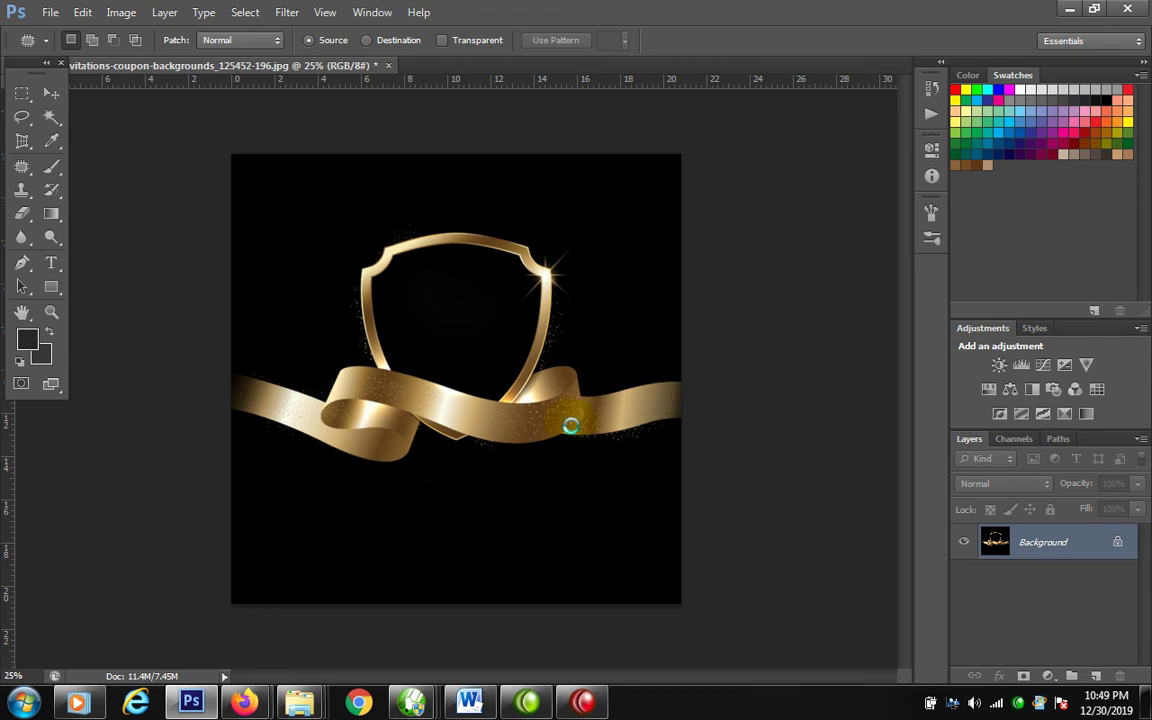
left_click(280, 360)
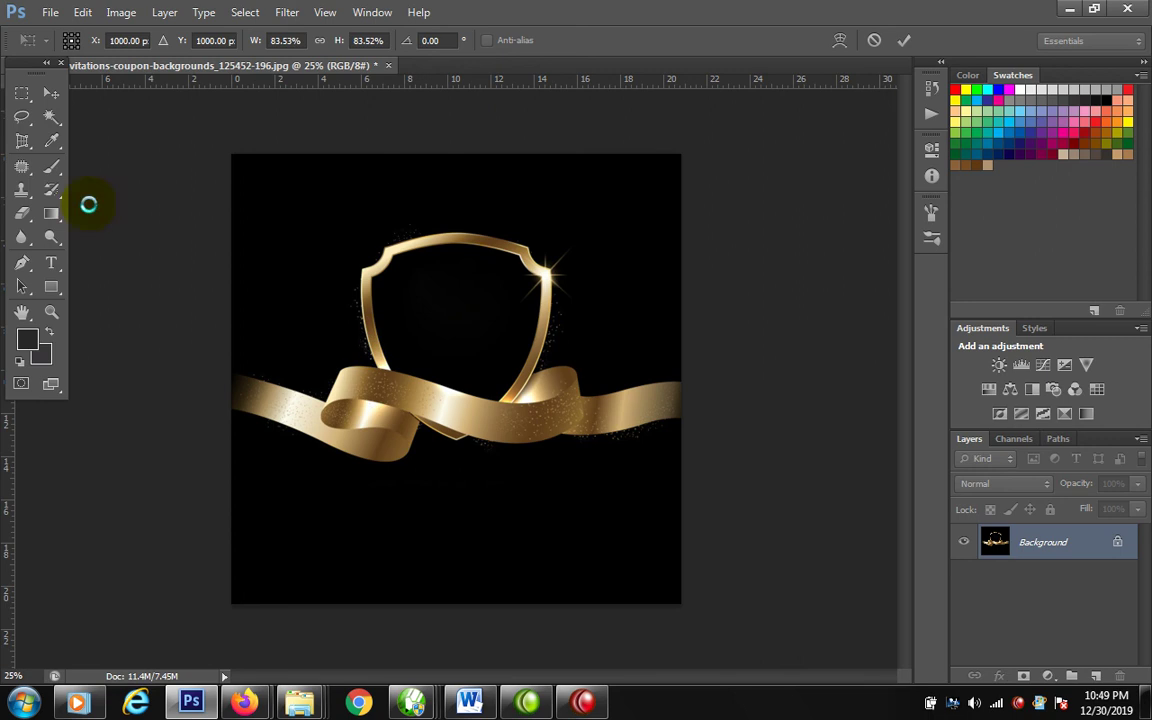
left_click(633, 405)
left_click(476, 399)
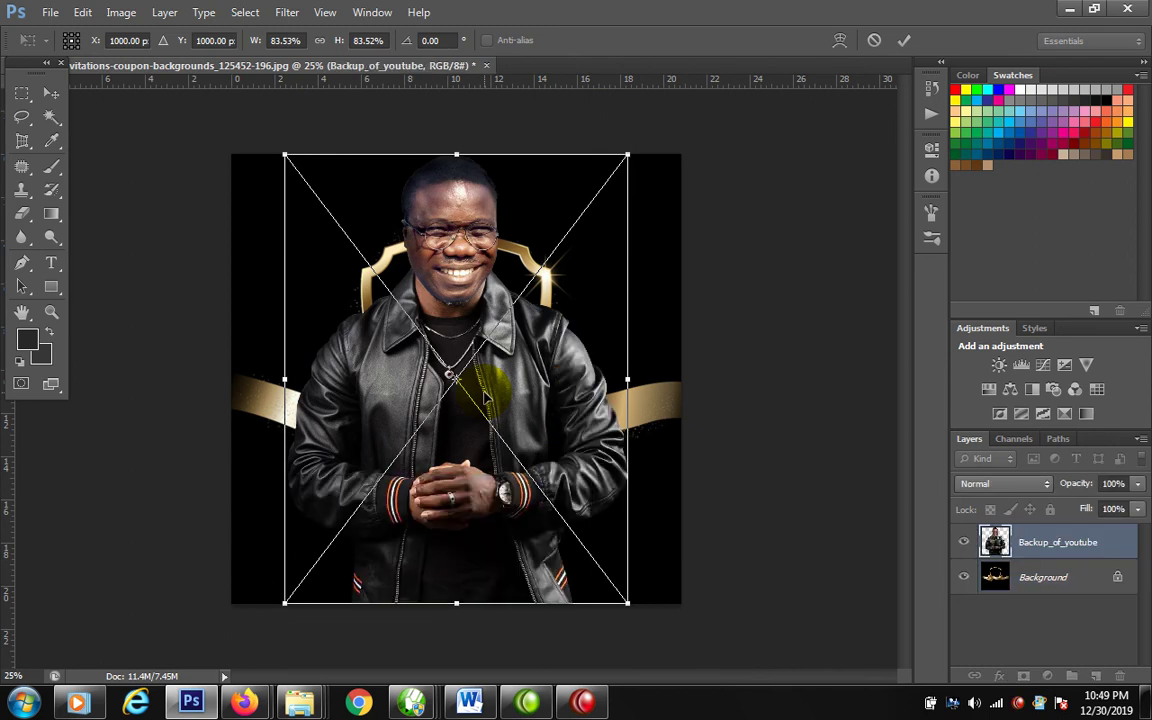
Commit the placed portrait at its default size and rasterize its layer.
key("j")
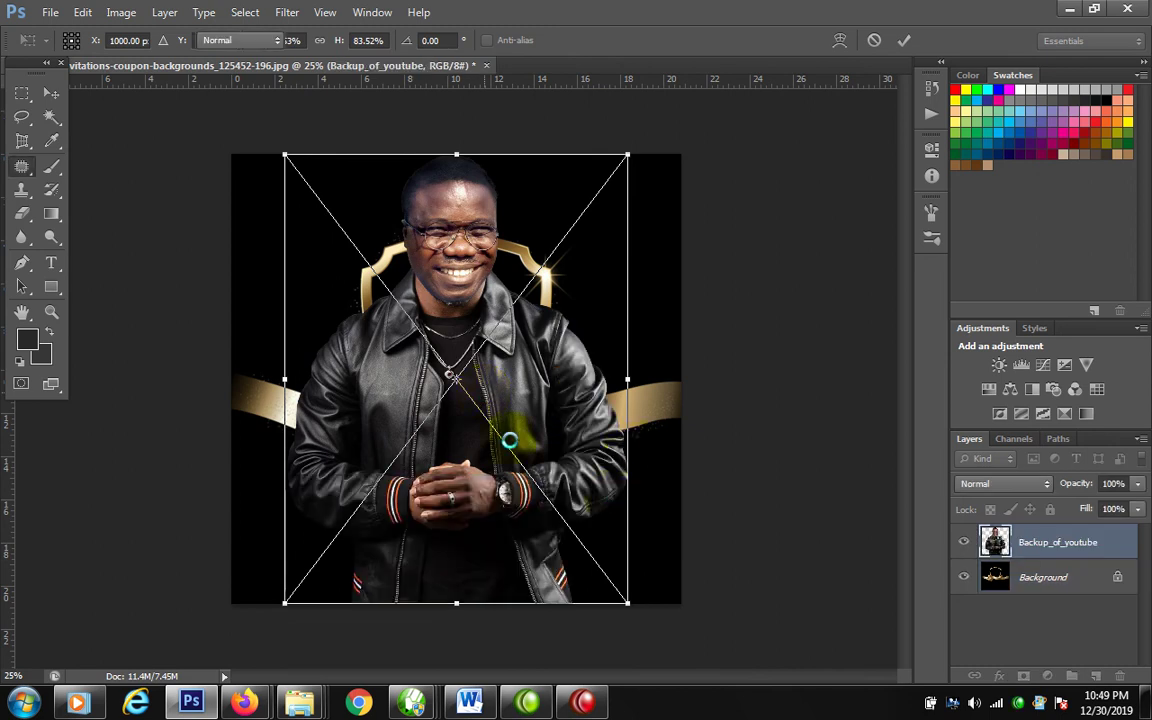
key("Return")
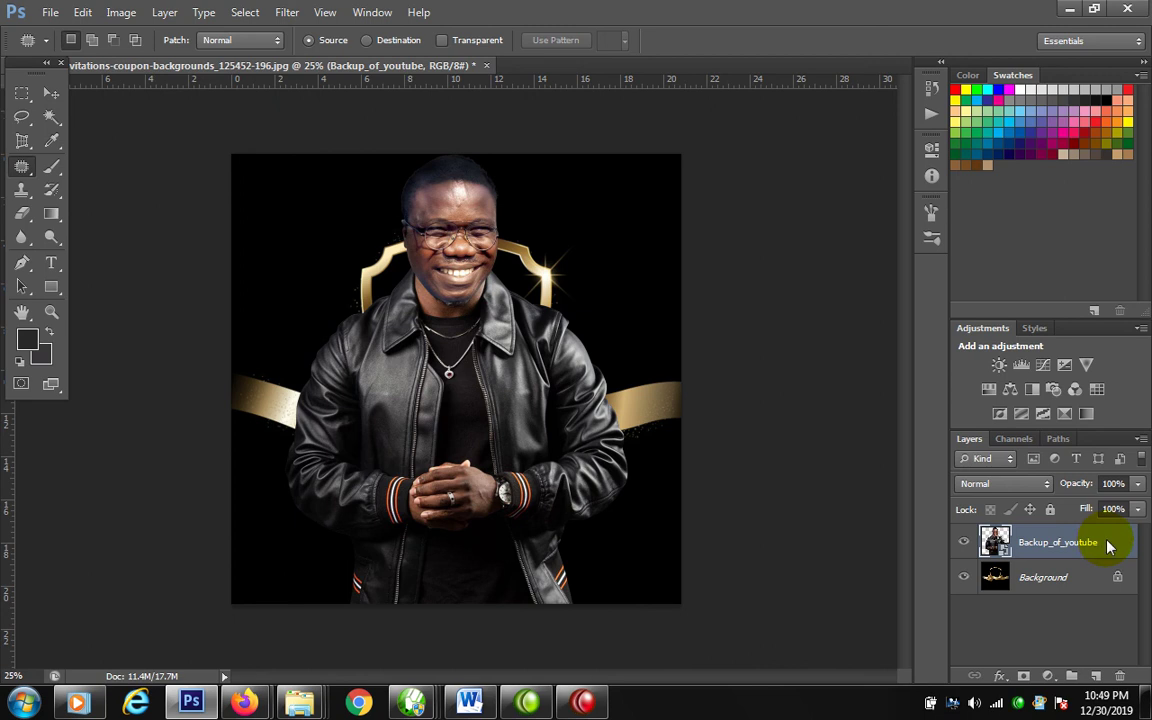
right_click(1040, 556)
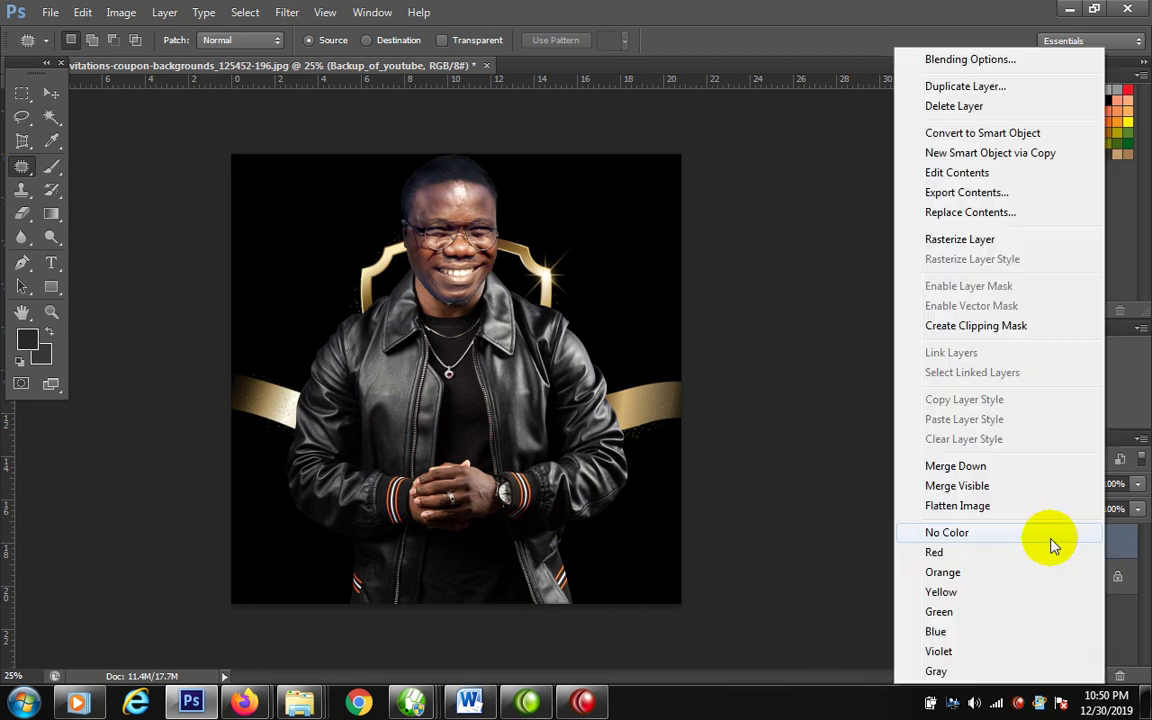
left_click(985, 241)
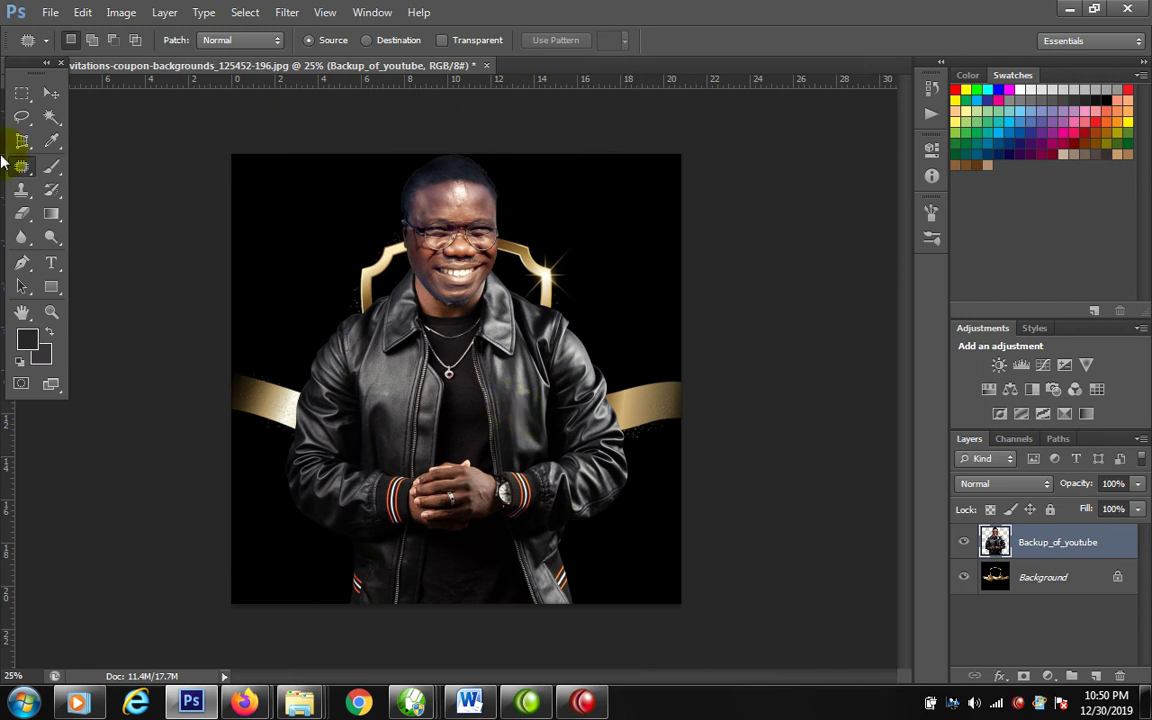
Scale the portrait down proportionally about its centre to roughly half size, with the head inside the gold shield.
left_click(51, 92)
left_click_drag(409, 250, 442, 460)
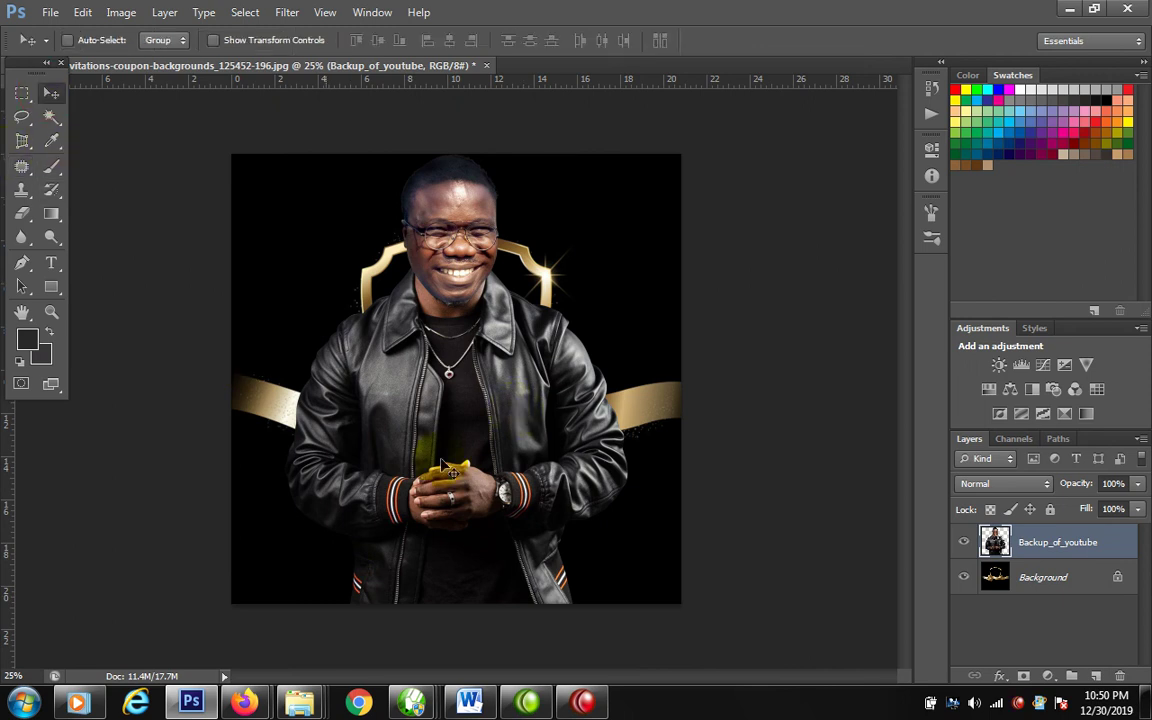
key("ctrl+z")
key("ctrl+t")
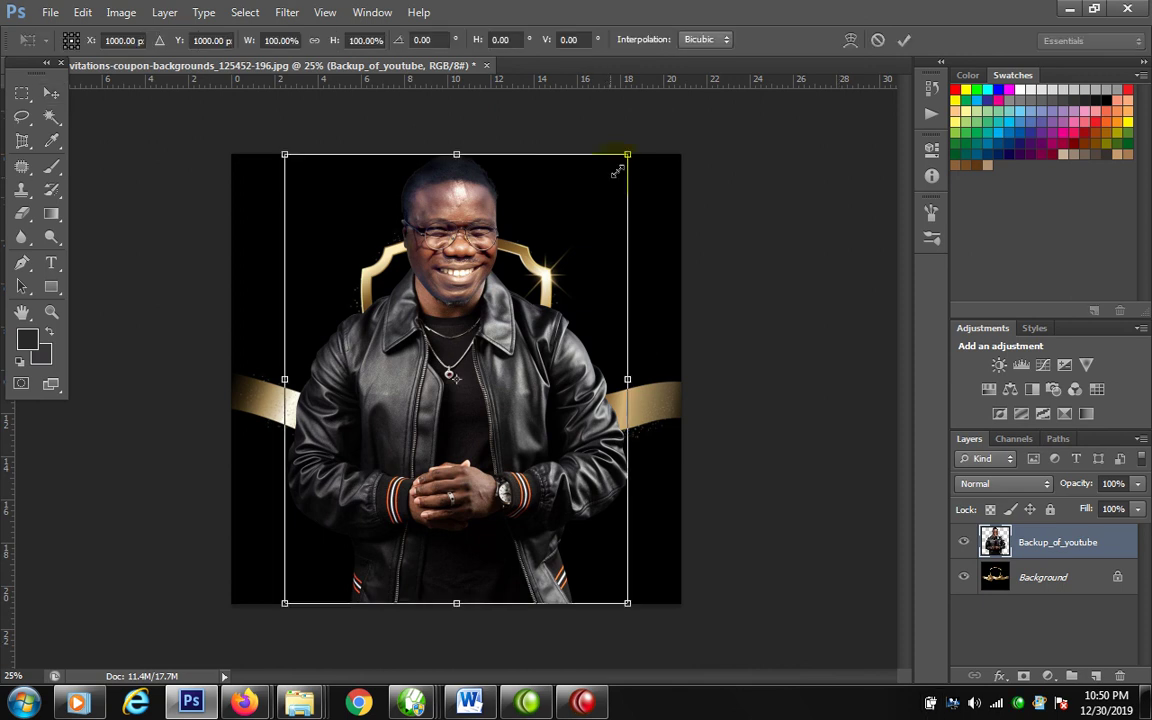
left_click(583, 214)
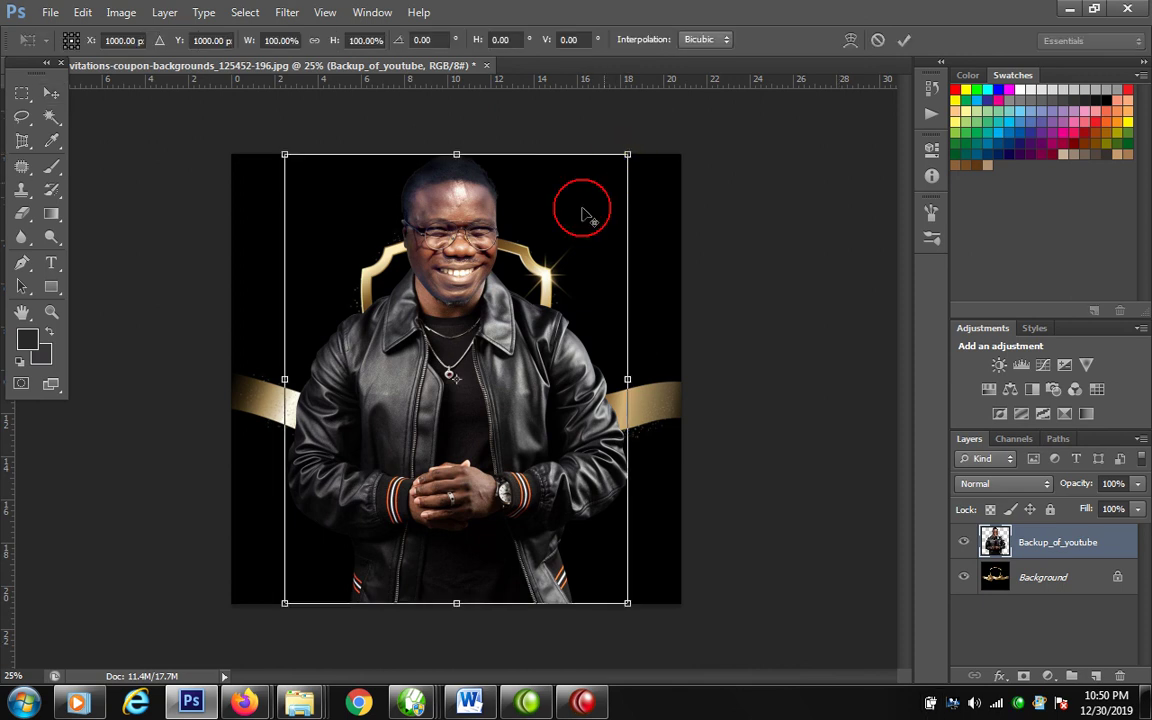
left_click_drag(627, 155, 541, 262)
key("Return")
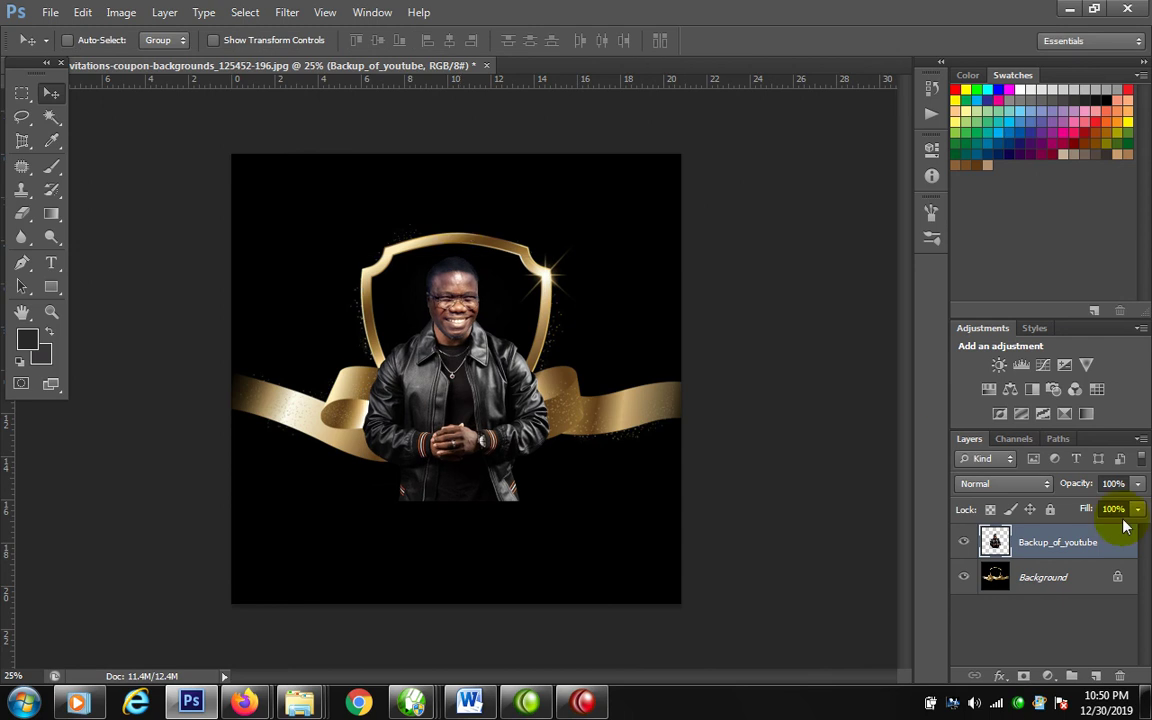
Duplicate the Background layer and bring the copy above the portrait layer.
left_click(1043, 579)
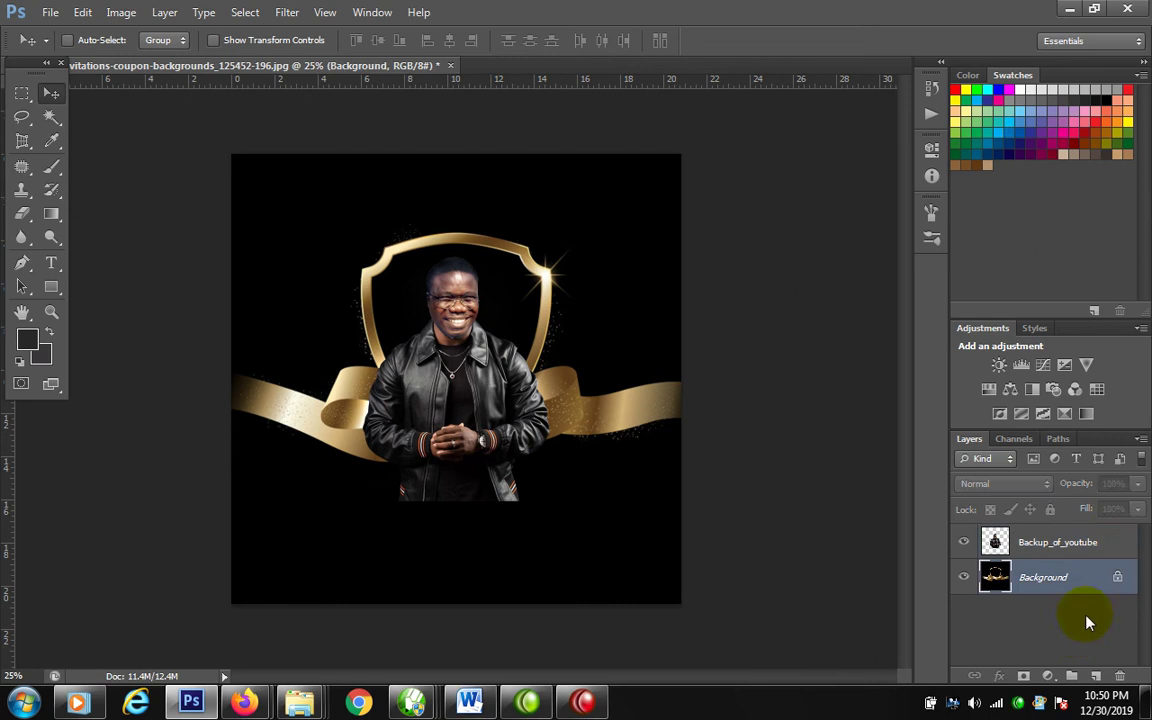
left_click_drag(1043, 578, 1096, 676)
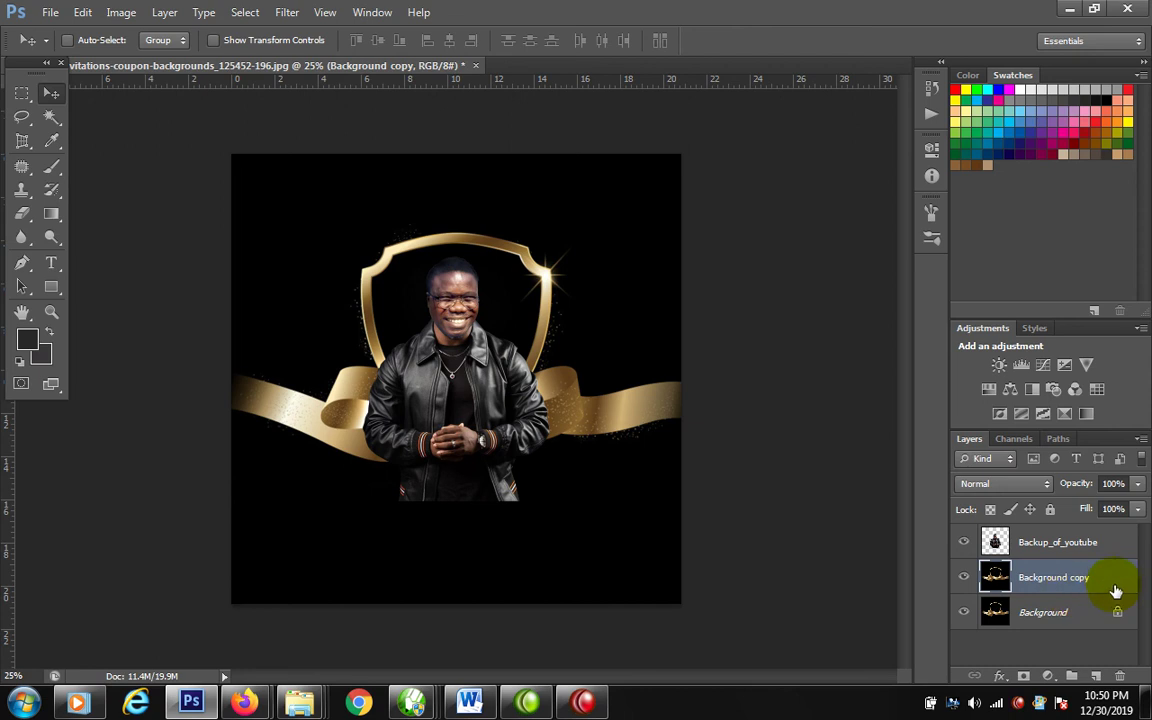
left_click(1109, 589)
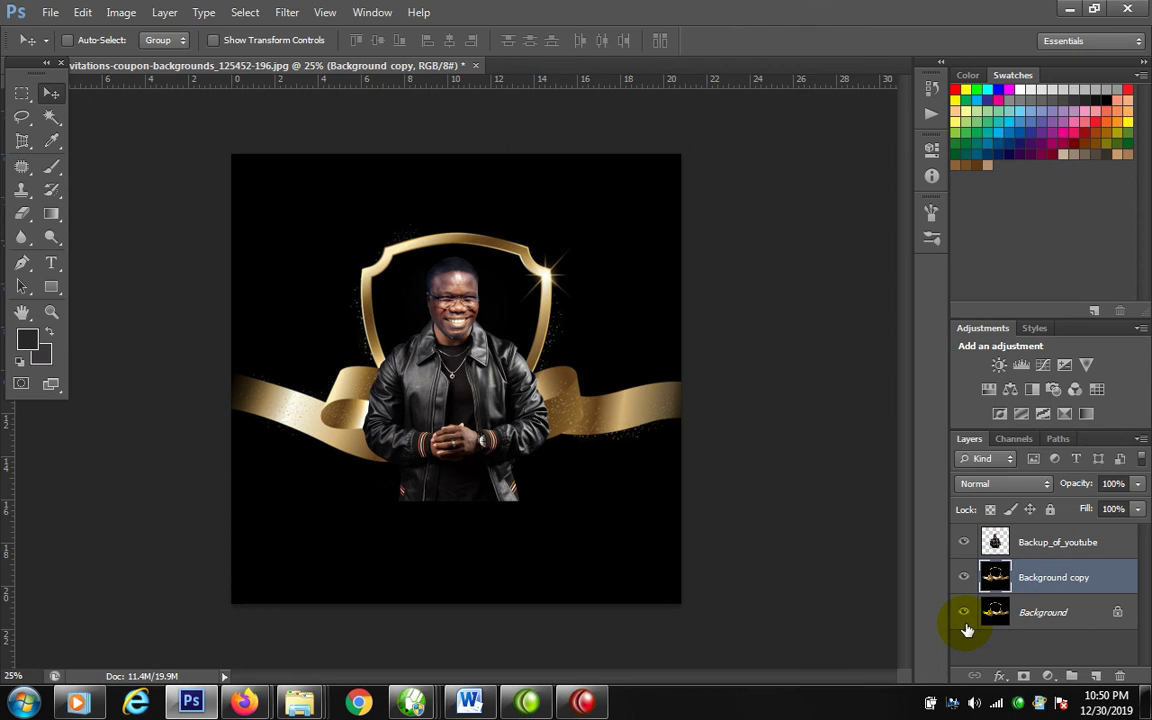
key("ctrl+bracketright")
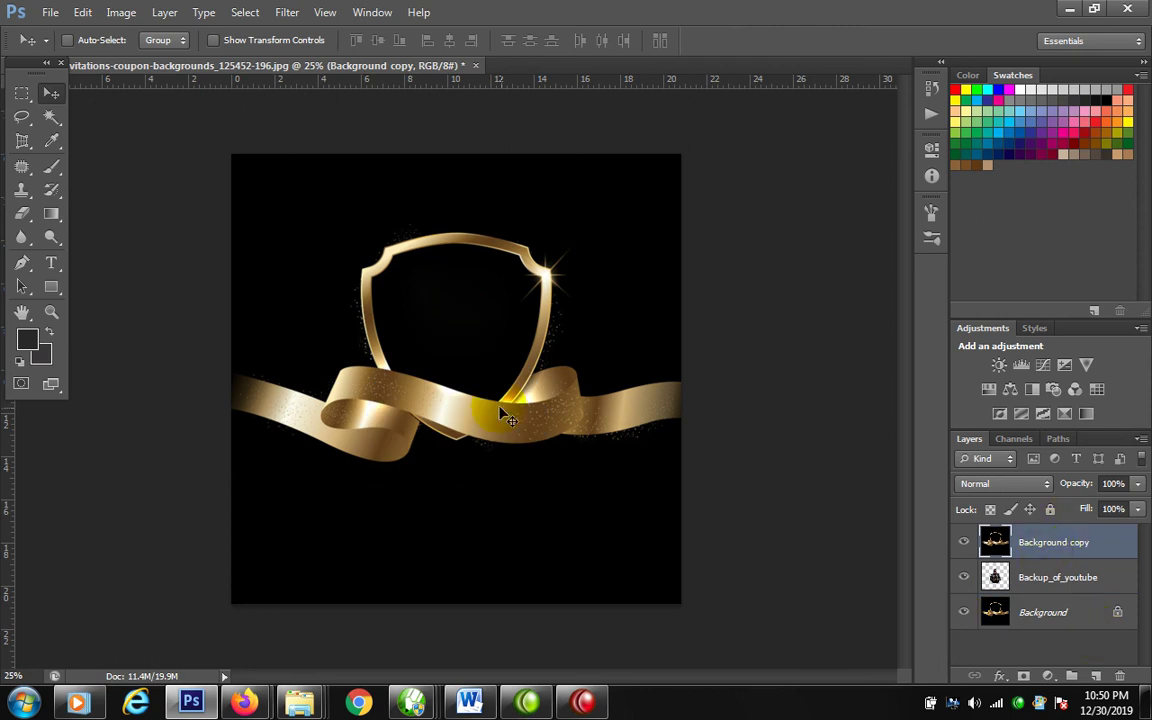
Select the black area inside the shield on the Background copy with the Magic Wand, delete it and deselect.
left_click(50, 120)
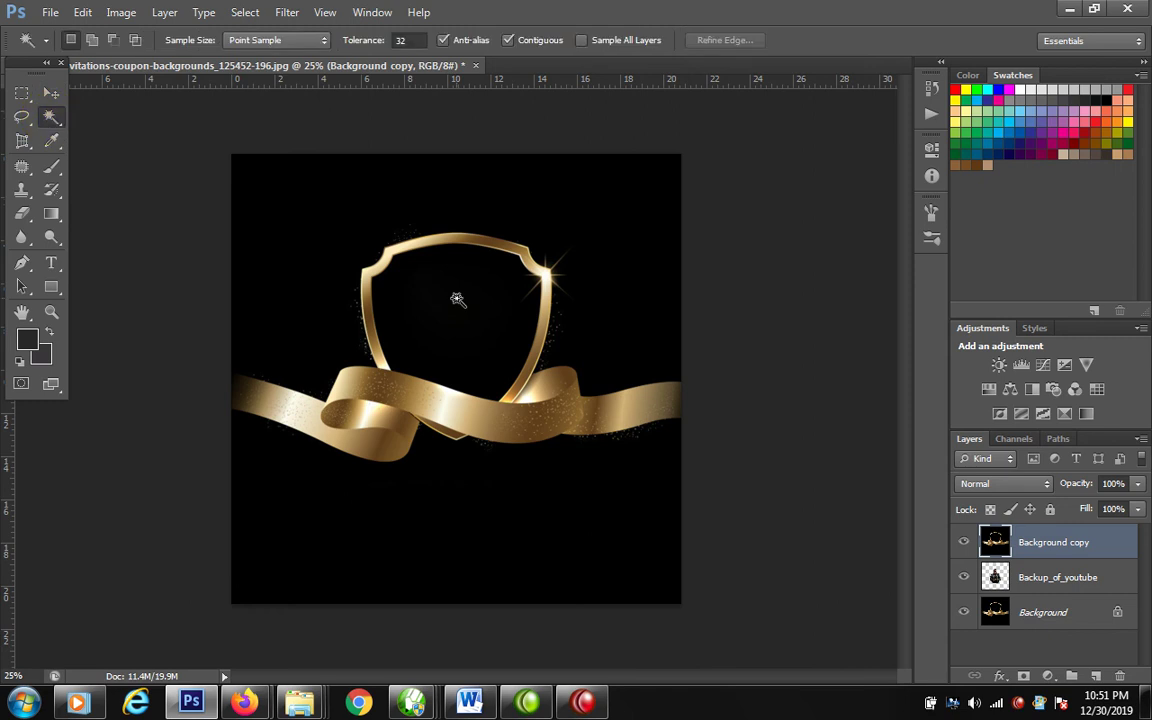
left_click(456, 288)
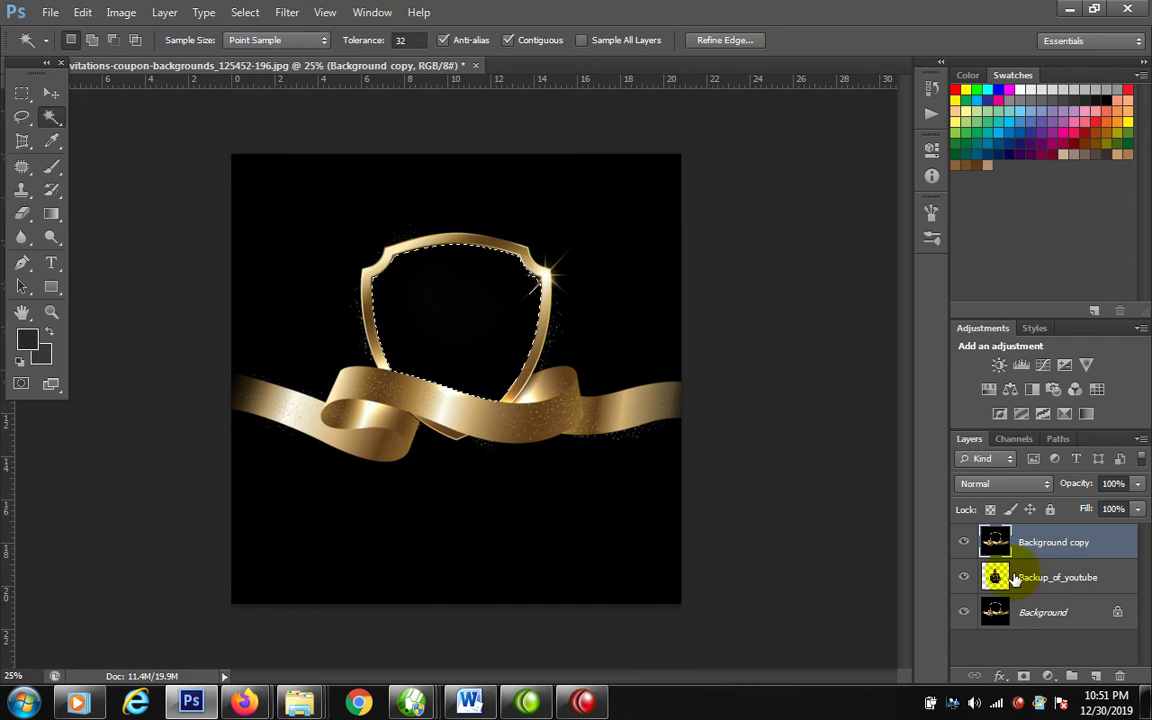
key("Delete")
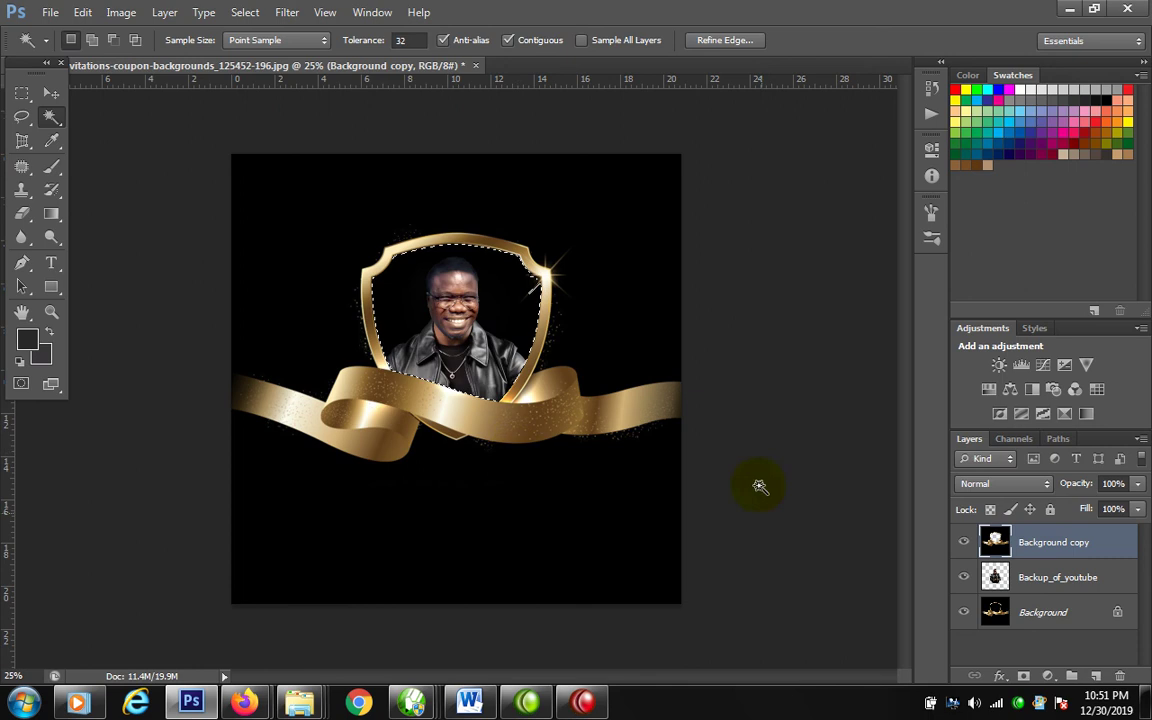
key("ctrl+d")
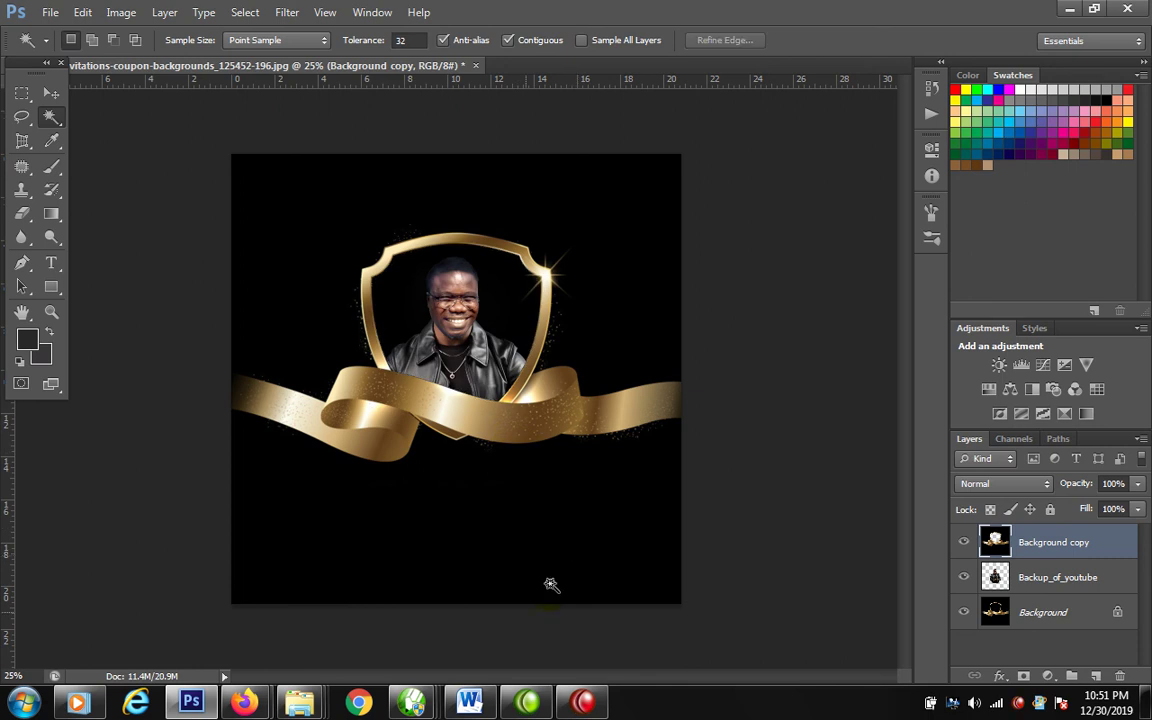
left_click(48, 12)
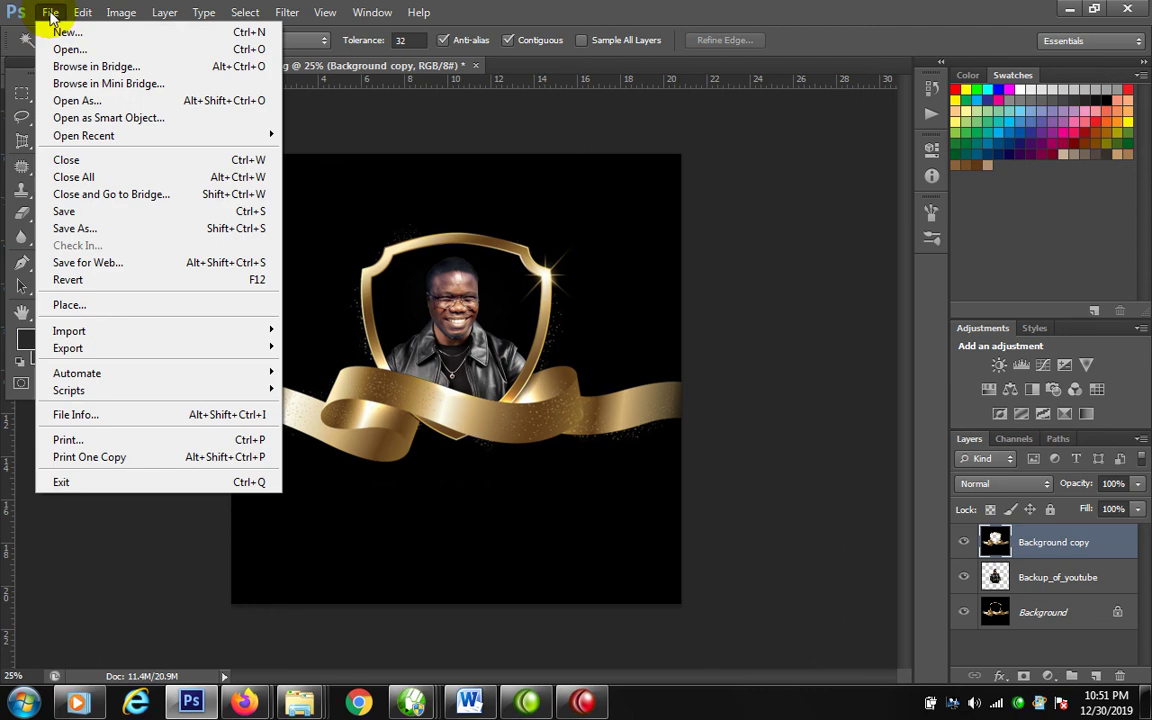
left_click(72, 305)
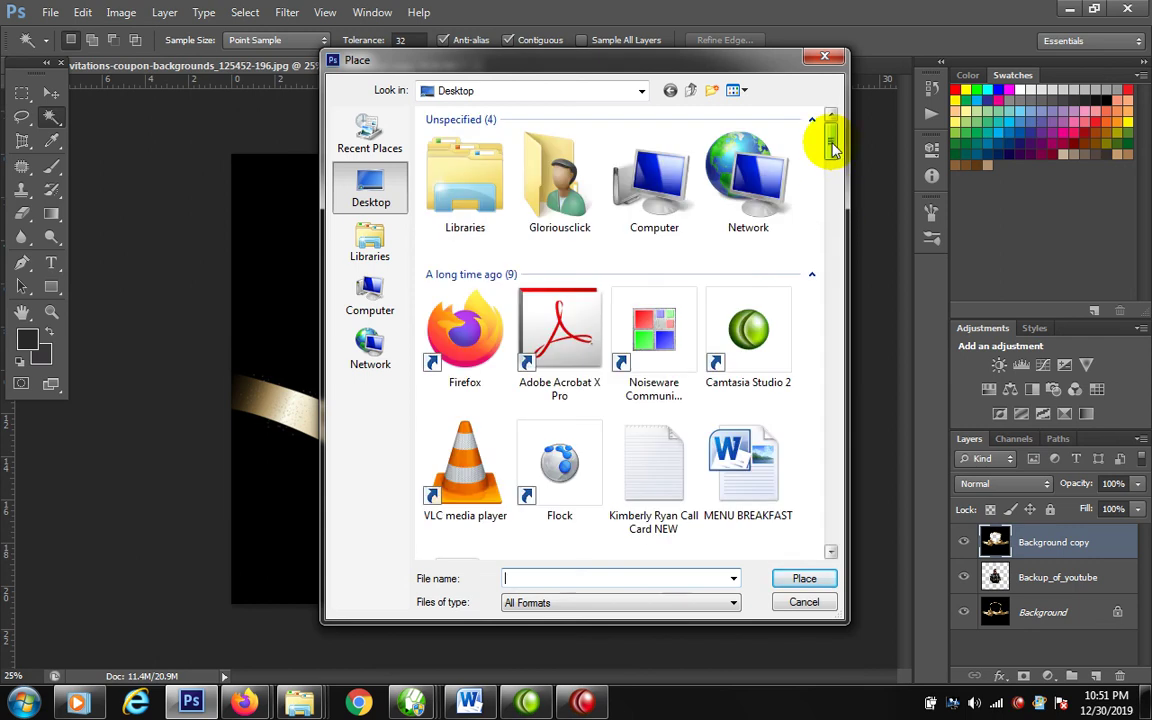
left_click_drag(820, 141, 824, 425)
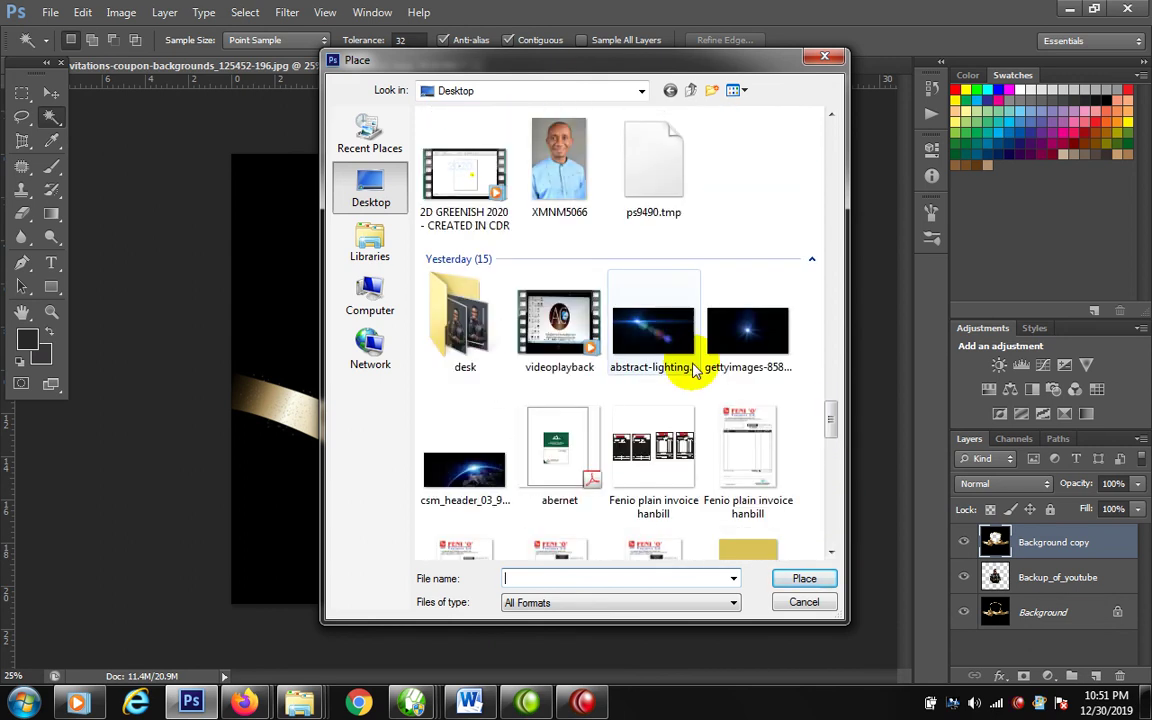
left_click(752, 345)
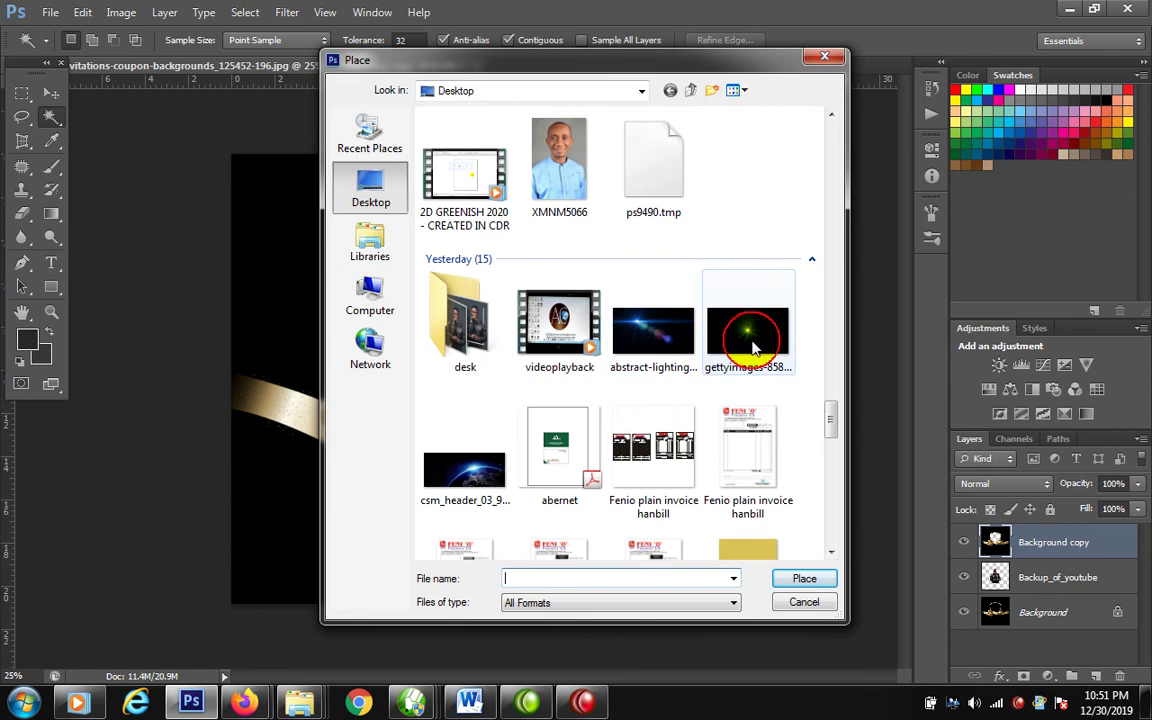
left_click(805, 582)
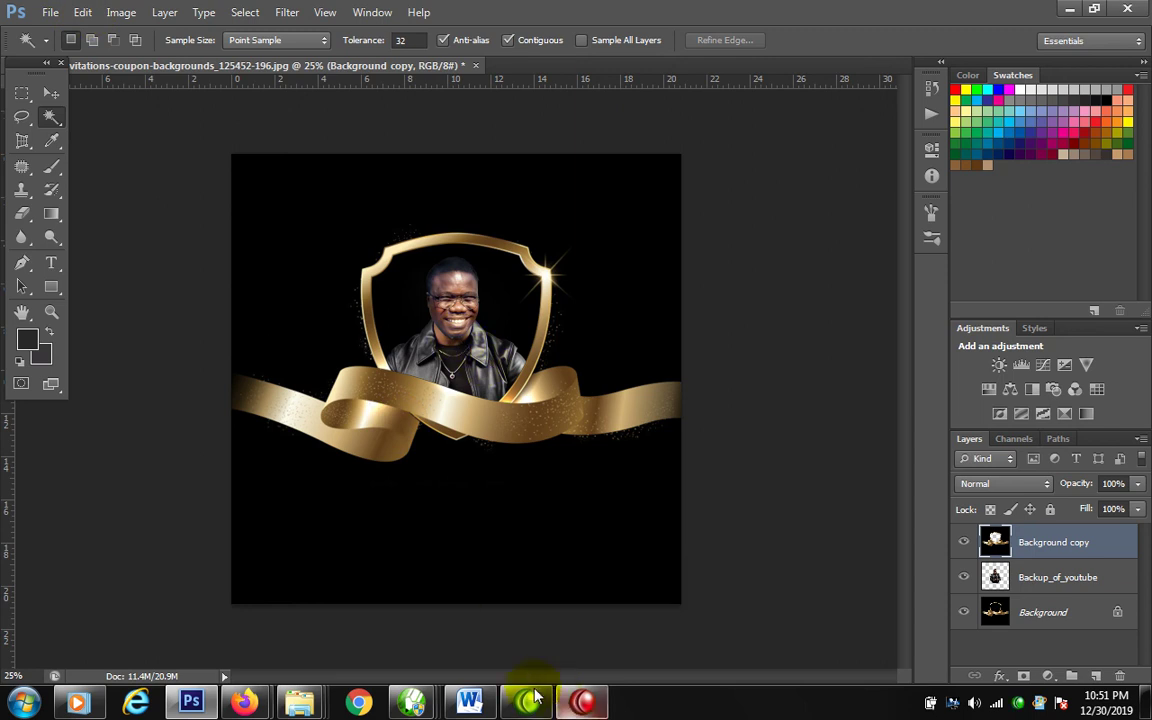
left_click_drag(373, 358, 411, 385)
key("w")
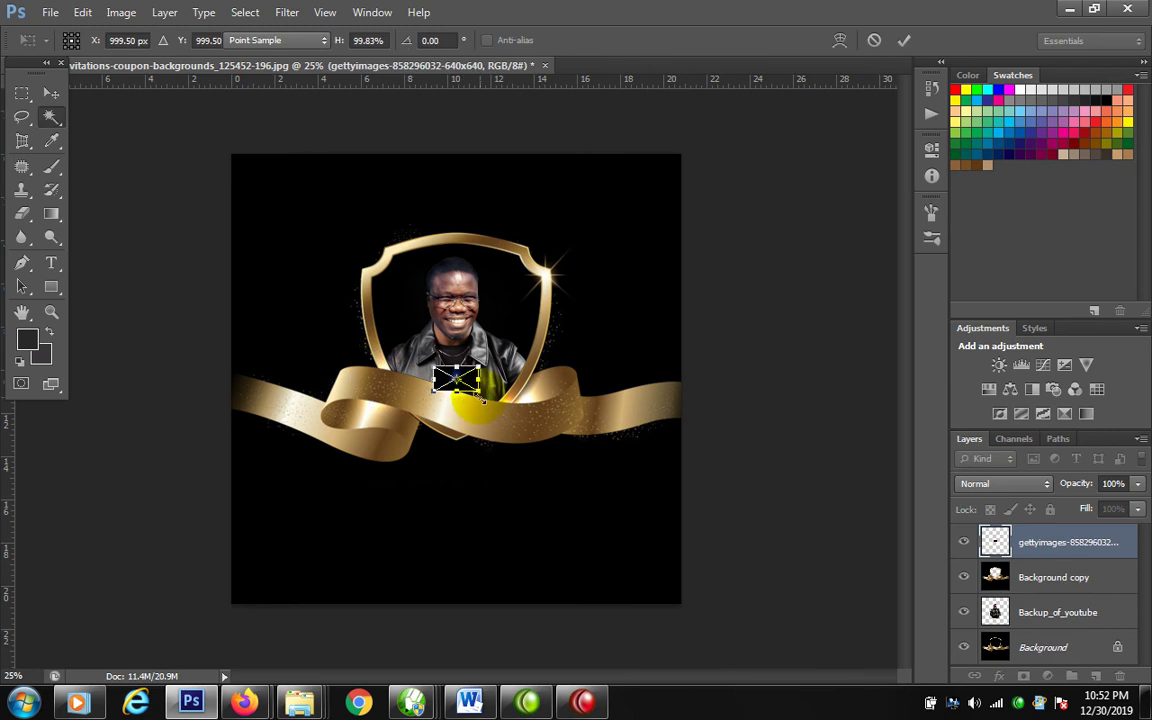
key("Return")
right_click(1096, 547)
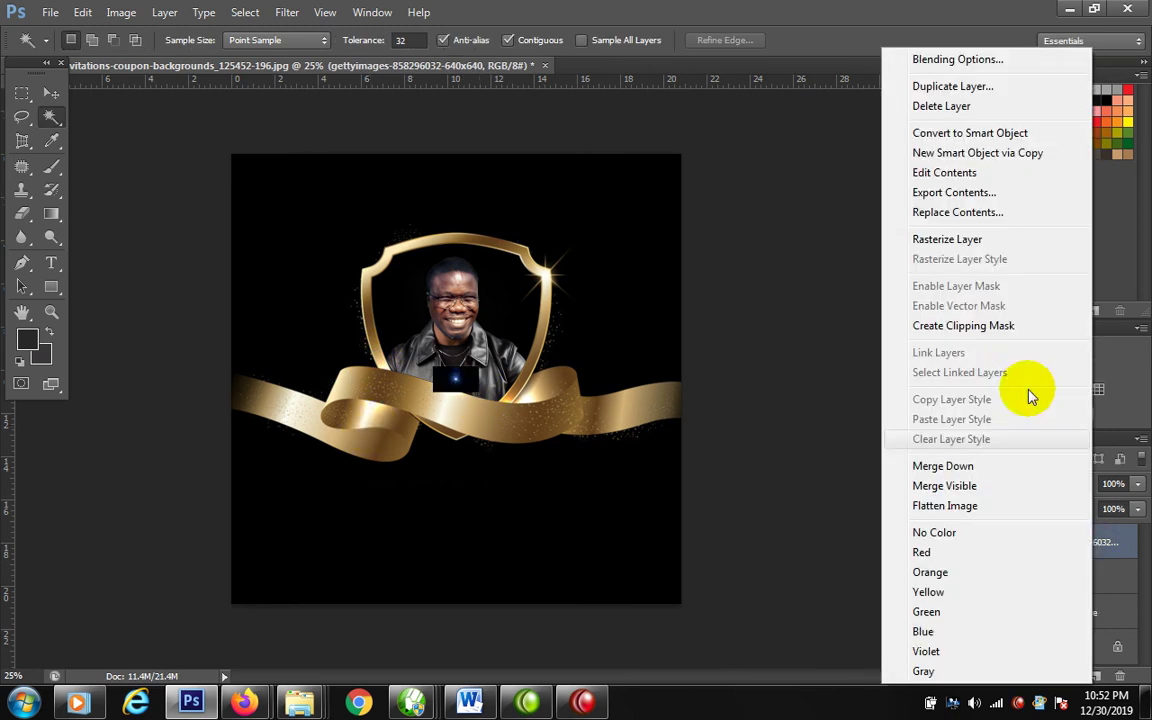
left_click(977, 237)
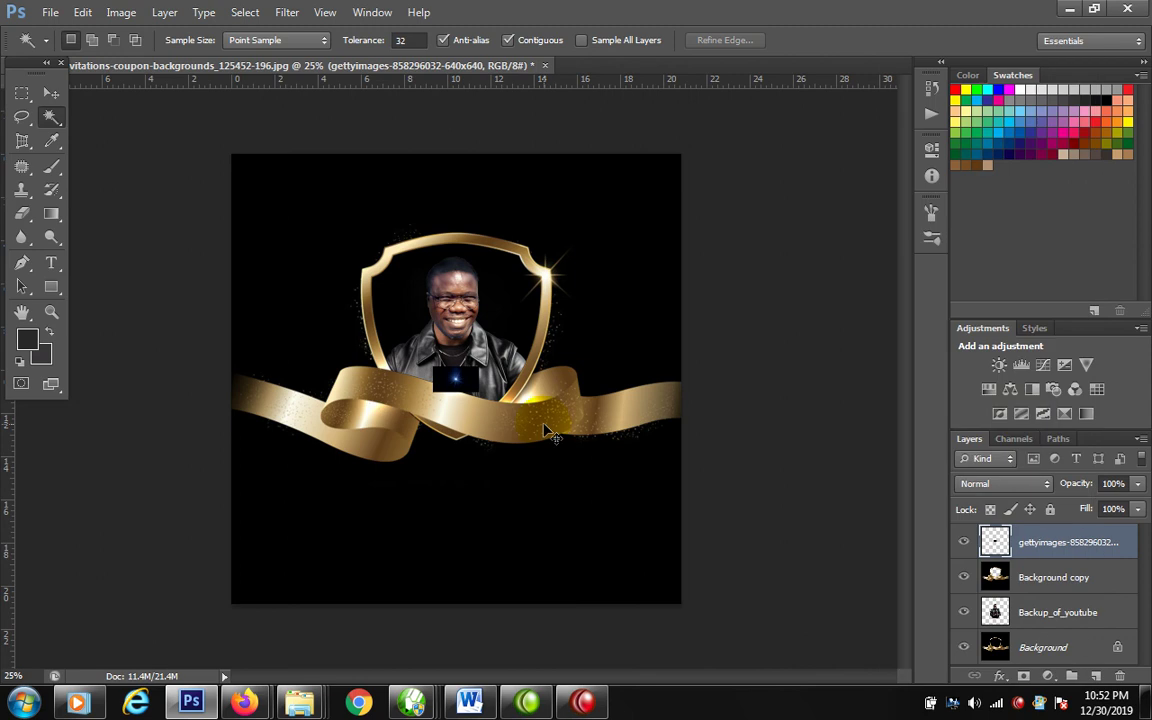
Enlarge the light flare proportionally about its centre until it spans most of the canvas width.
key("ctrl+t")
left_click_drag(483, 366, 650, 270)
key("Return")
key("w")
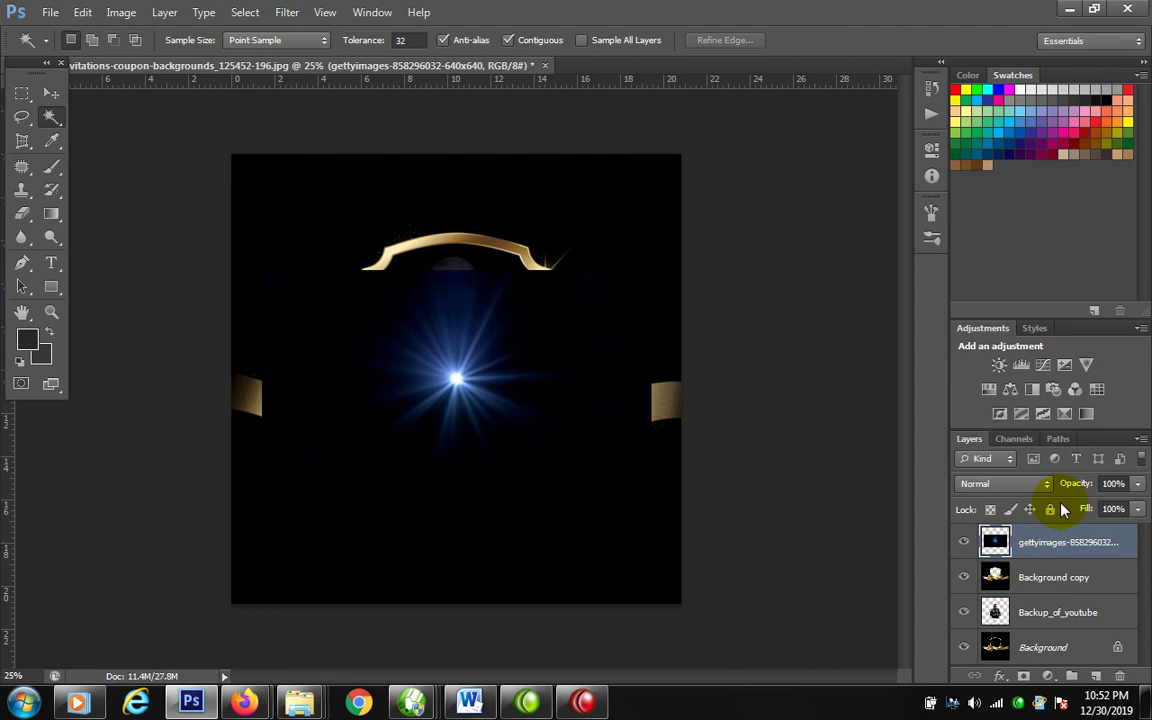
Set the light flare layer's blend mode to Screen.
left_click(1046, 486)
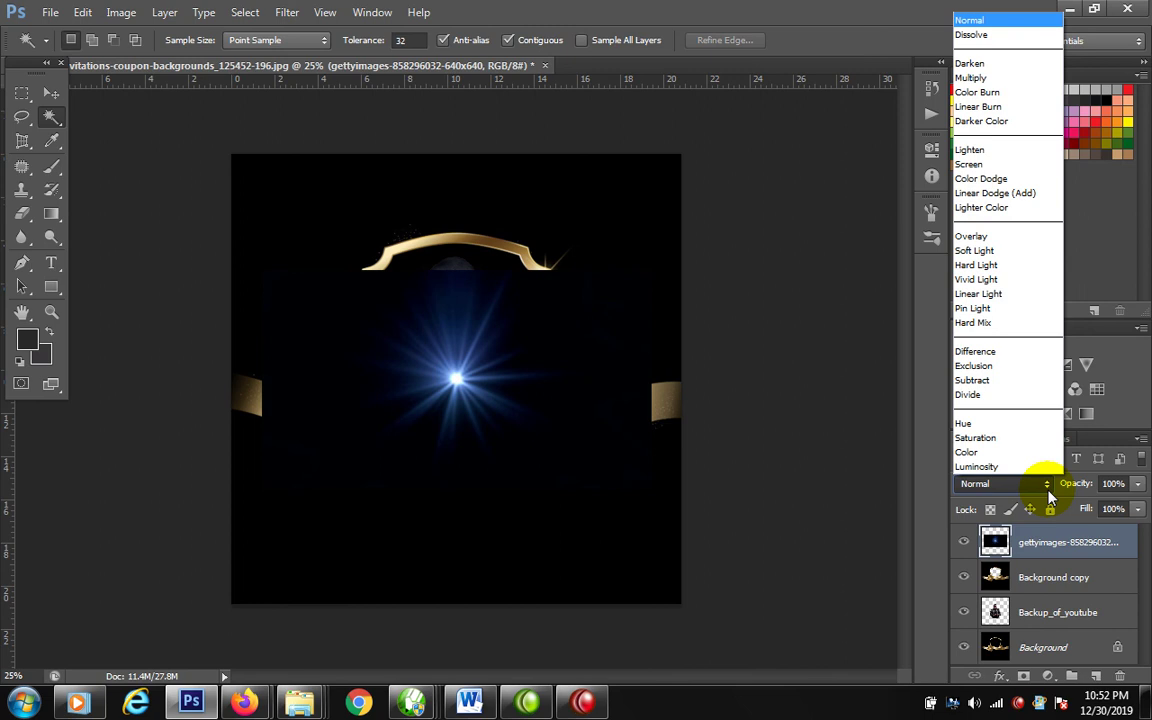
left_click(1048, 493)
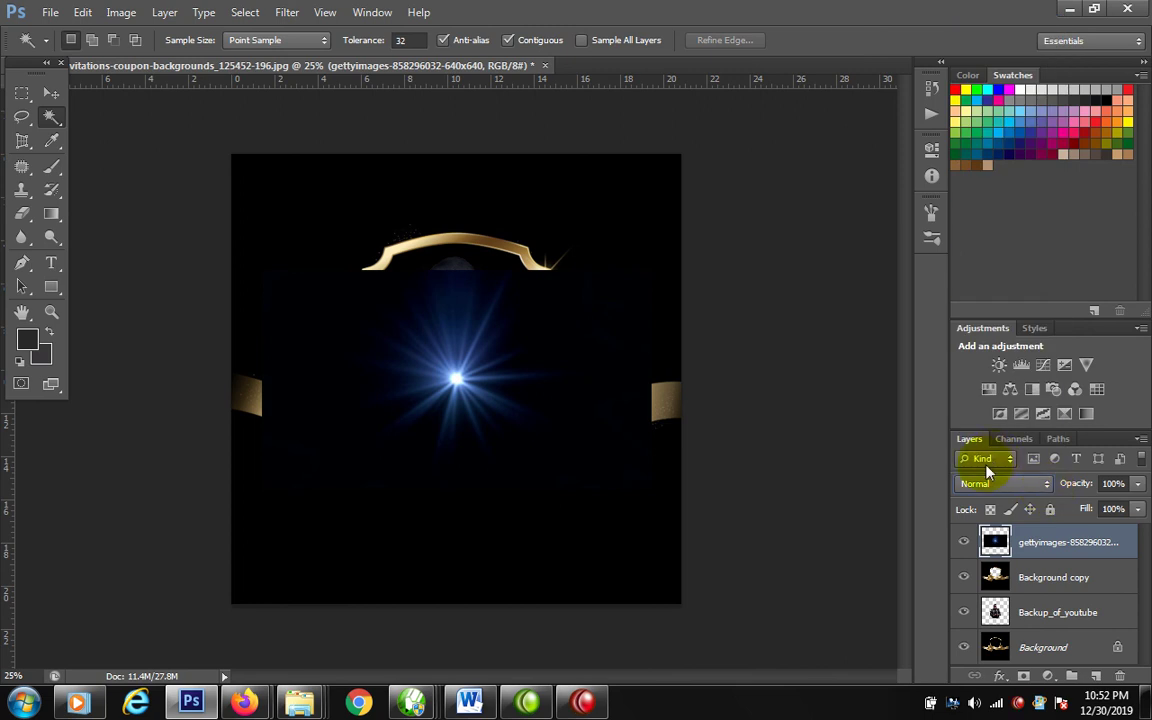
left_click(1048, 490)
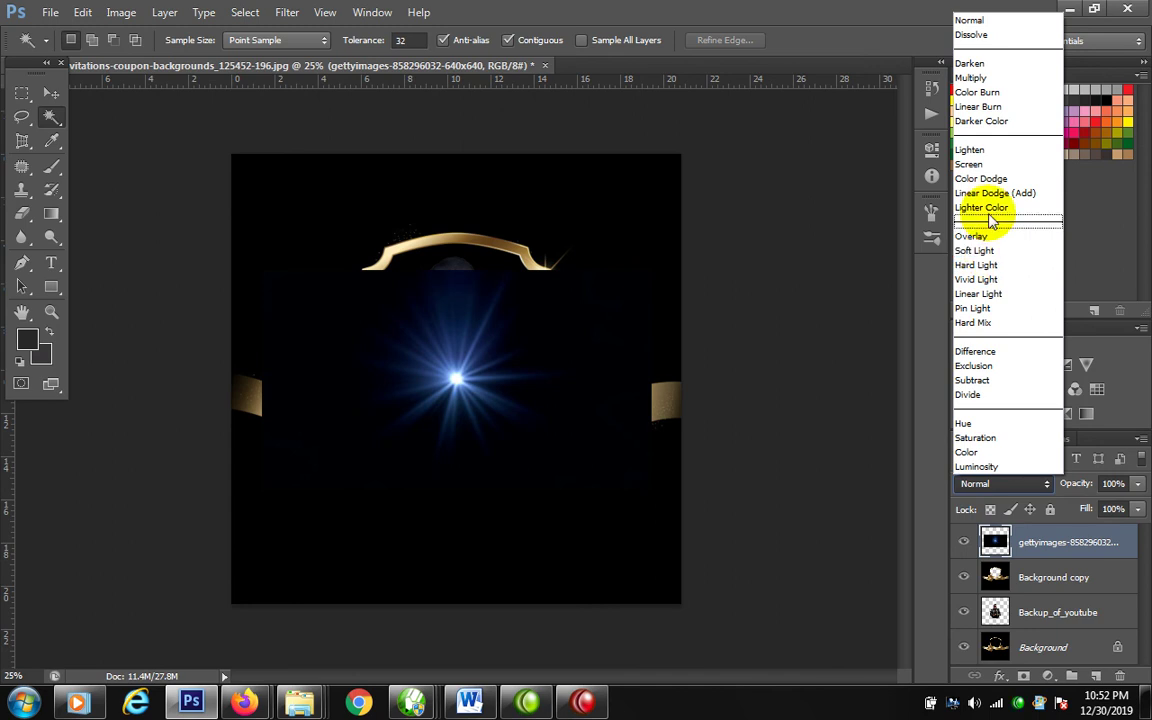
left_click(975, 165)
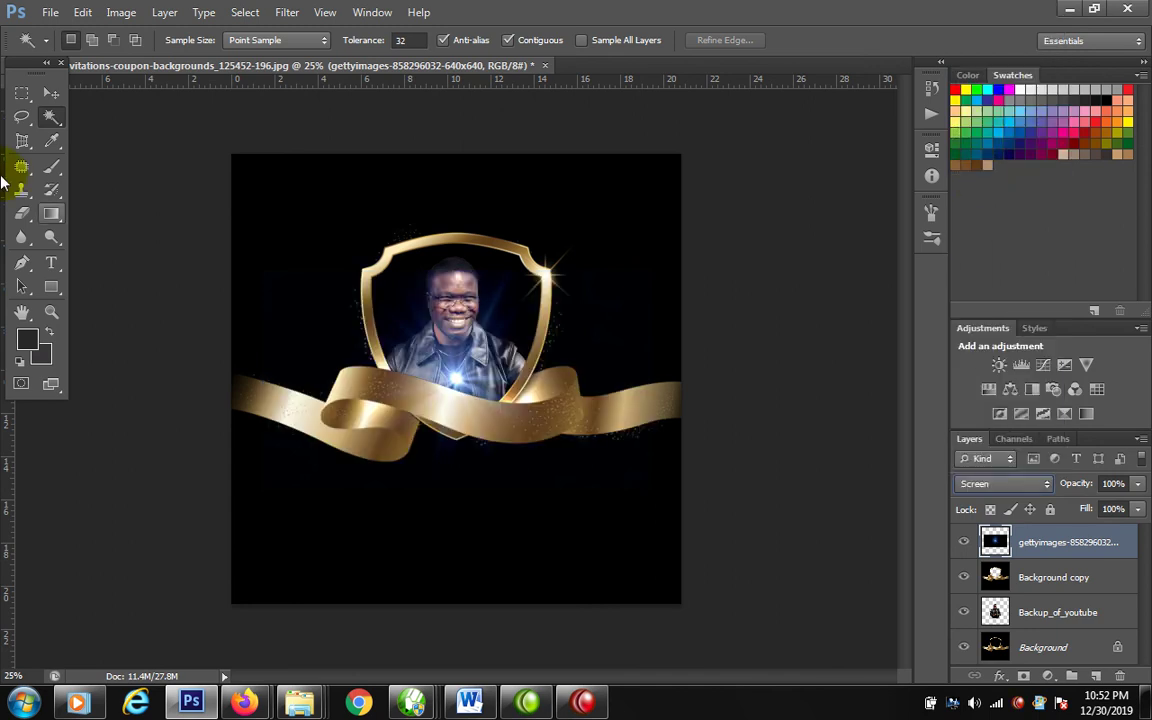
Move the light flare beside the portrait's head inside the shield and enlarge it to about 170% around its centre.
left_click(51, 92)
left_click_drag(407, 378, 528, 315)
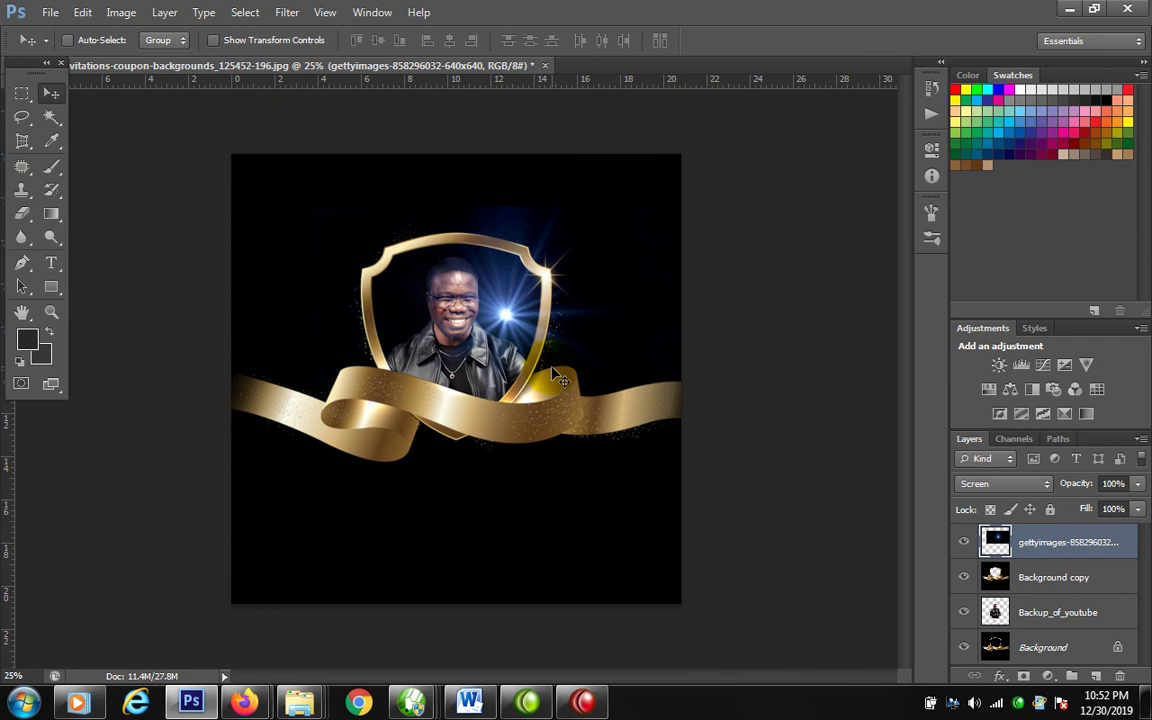
key("ctrl+t")
left_click(699, 208)
left_click_drag(699, 208, 834, 128)
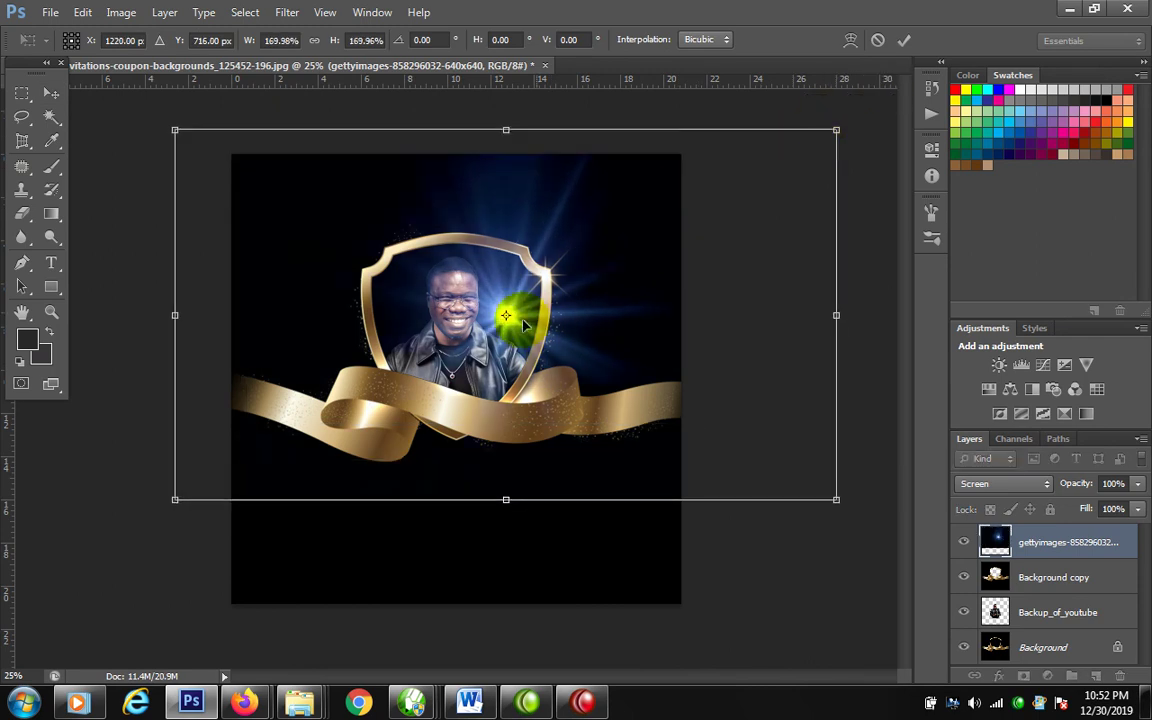
left_click_drag(531, 336, 541, 309)
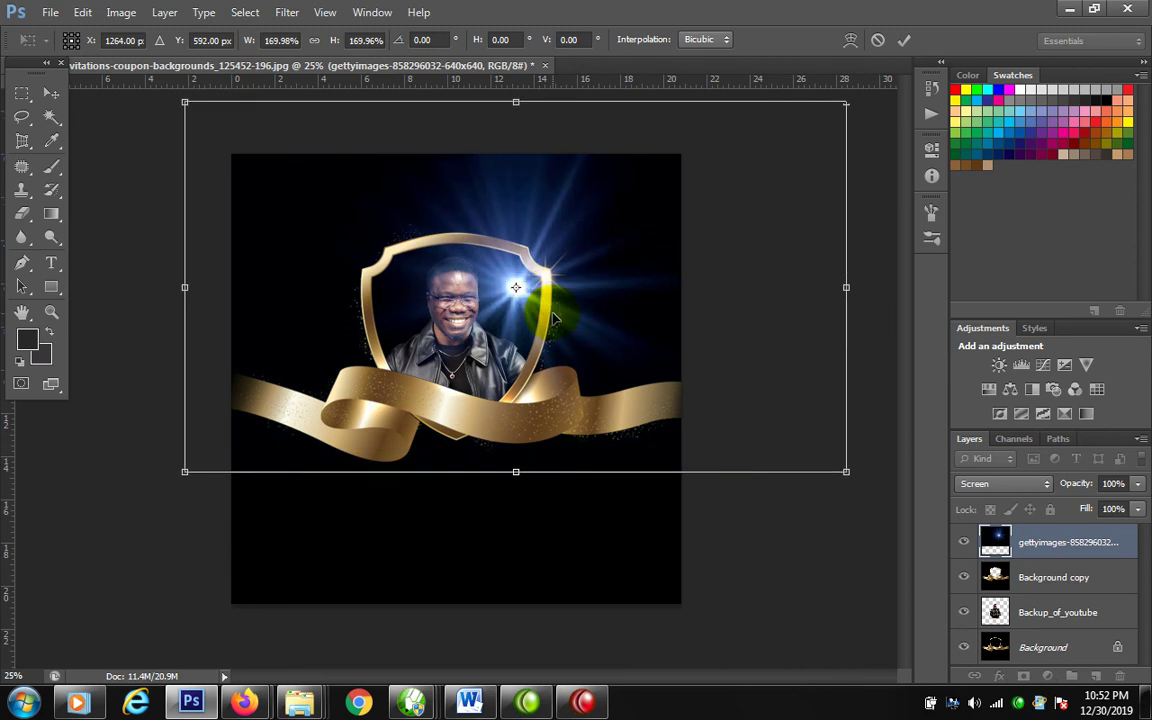
key("Return")
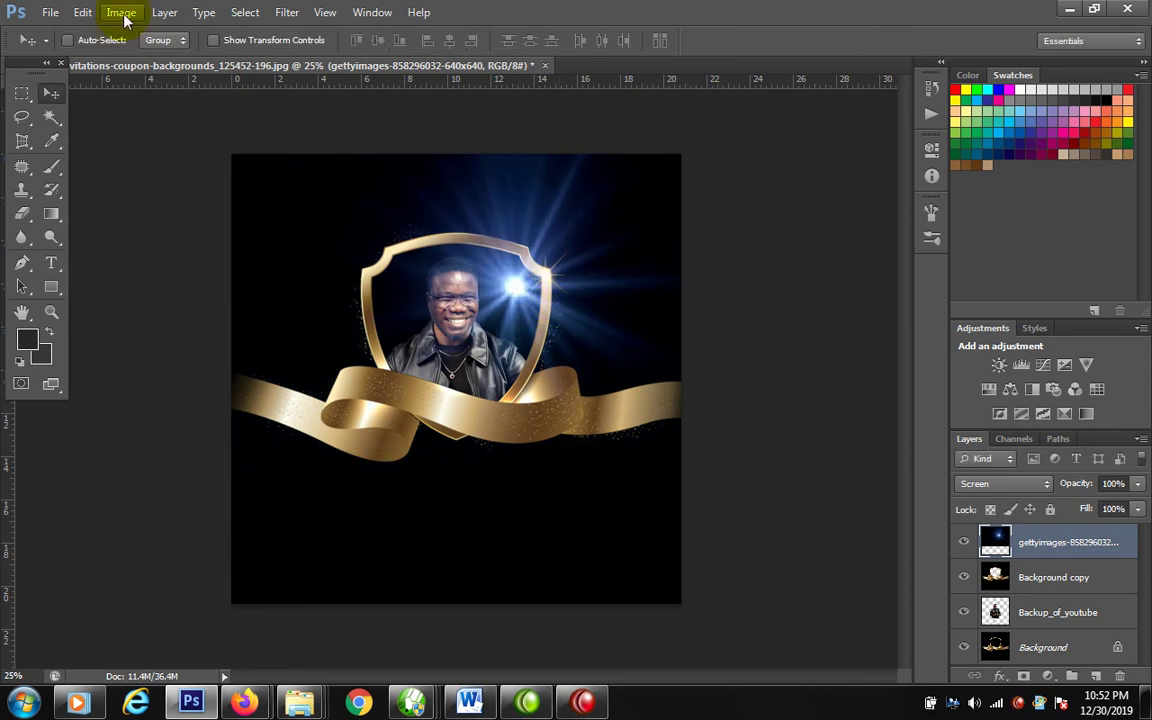
Recolour the light flare to gold with a Hue/Saturation adjustment of Hue -180 and Saturation -6.
left_click(122, 16)
mouse_move(143, 64)
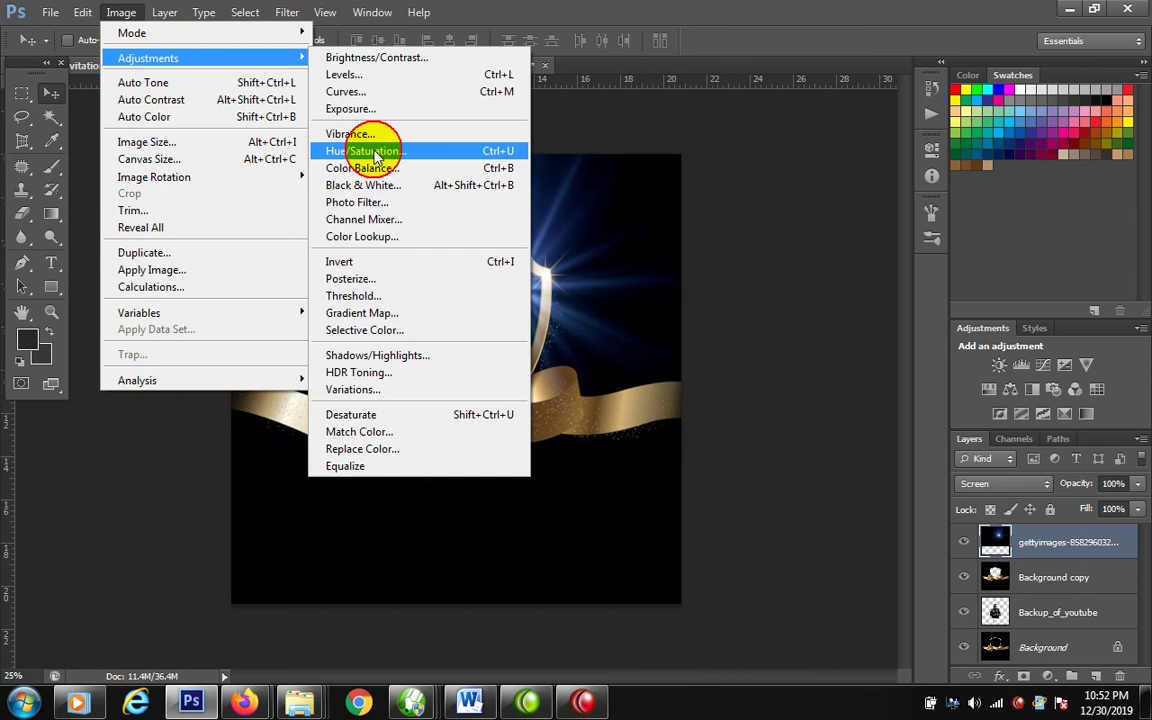
key("Escape")
key("i")
key("ctrl+u")
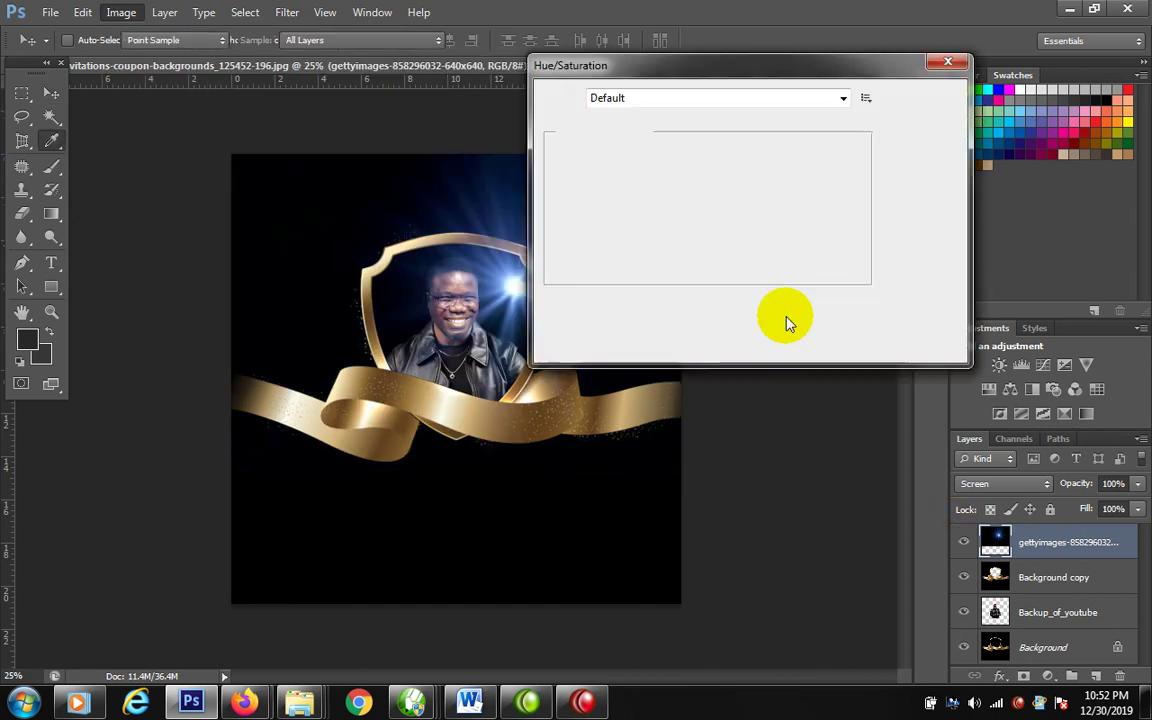
left_click_drag(693, 52, 797, 62)
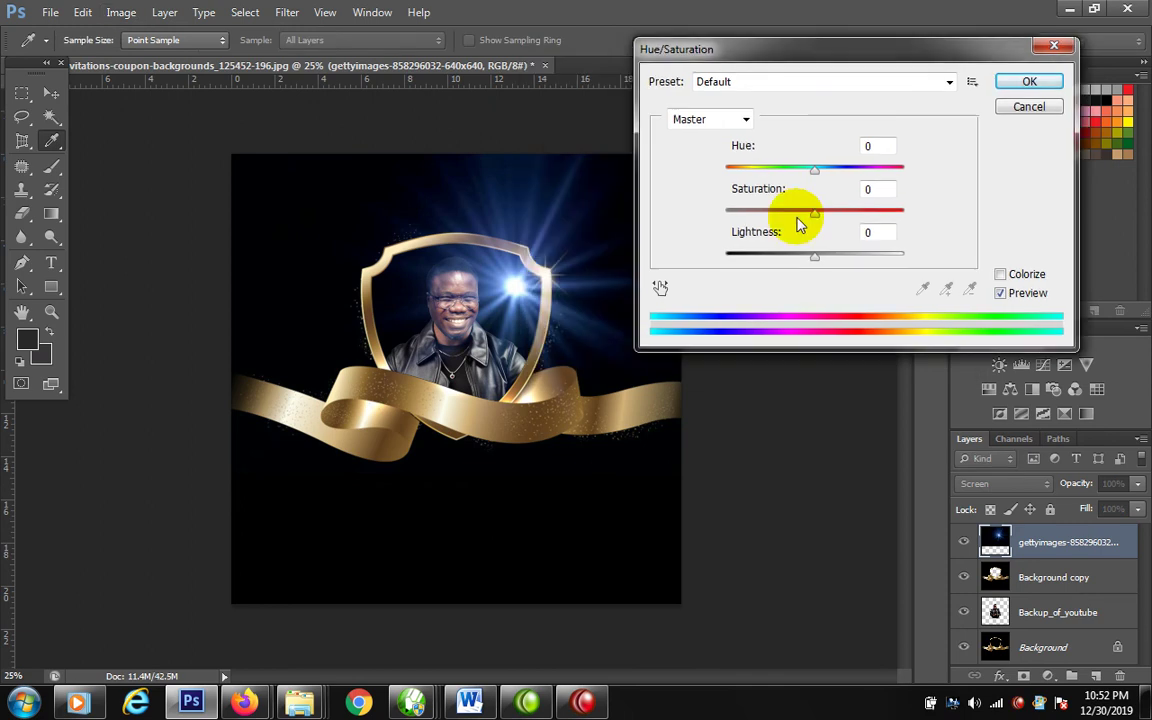
left_click_drag(818, 176, 843, 172)
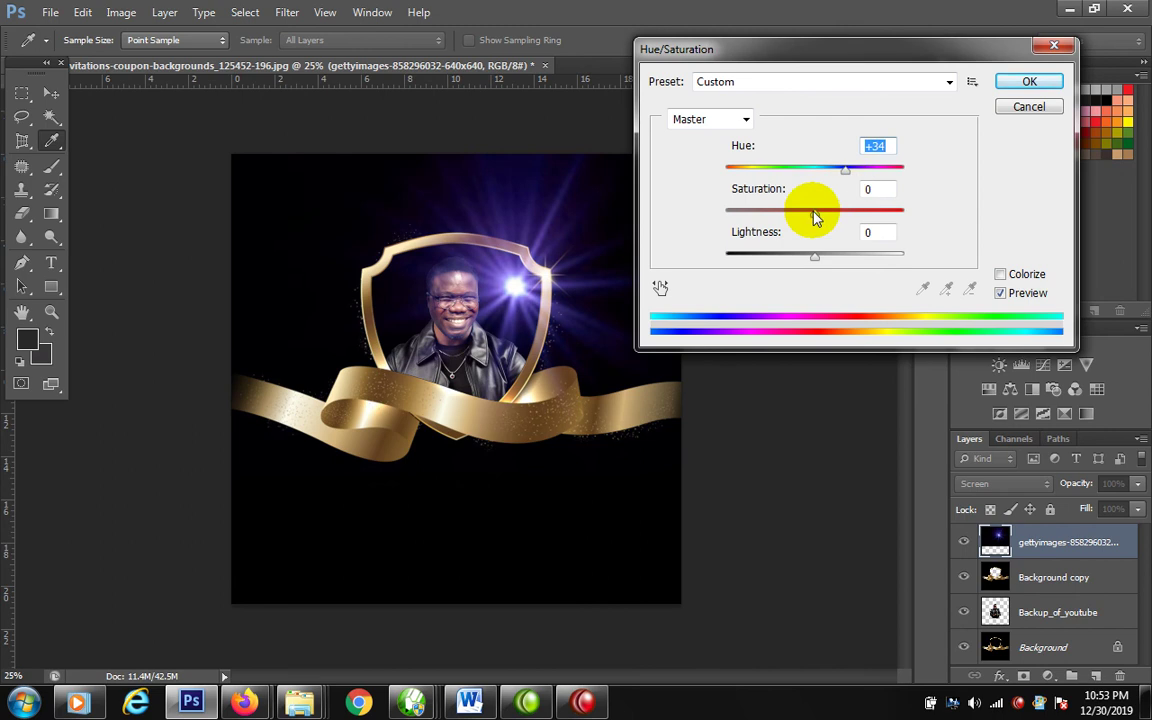
mouse_move(814, 212)
left_mouse_down()
mouse_move(782, 213)
mouse_move(812, 226)
left_mouse_up()
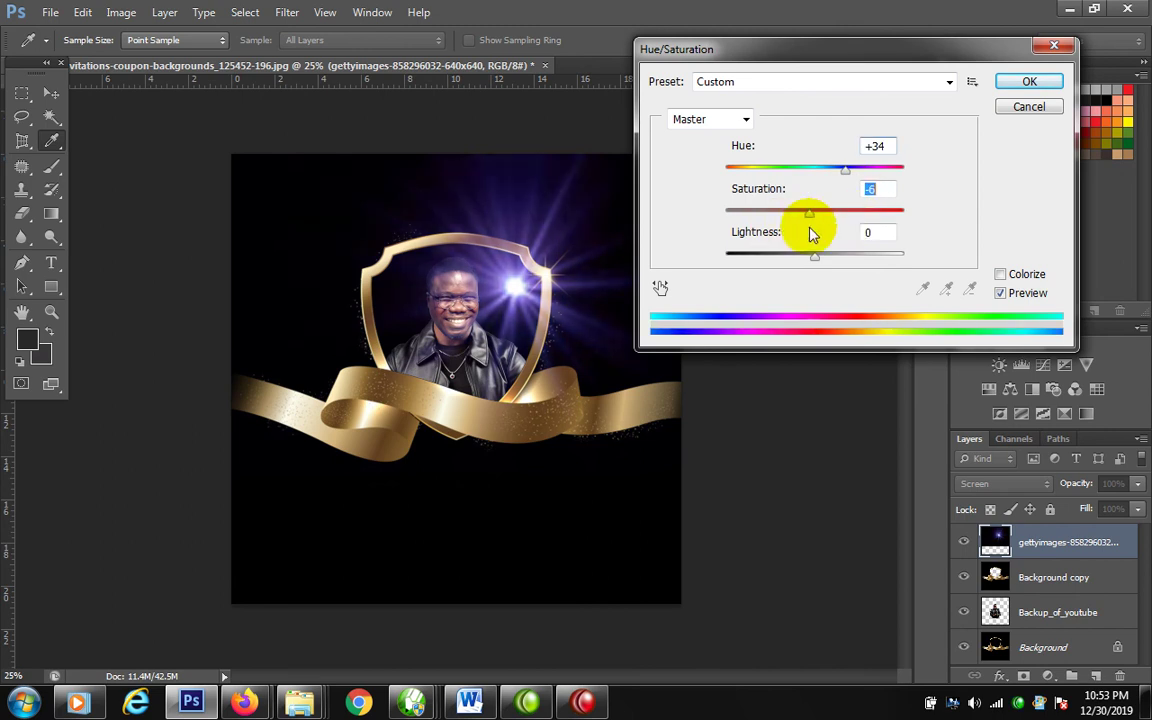
left_click_drag(846, 170, 713, 192)
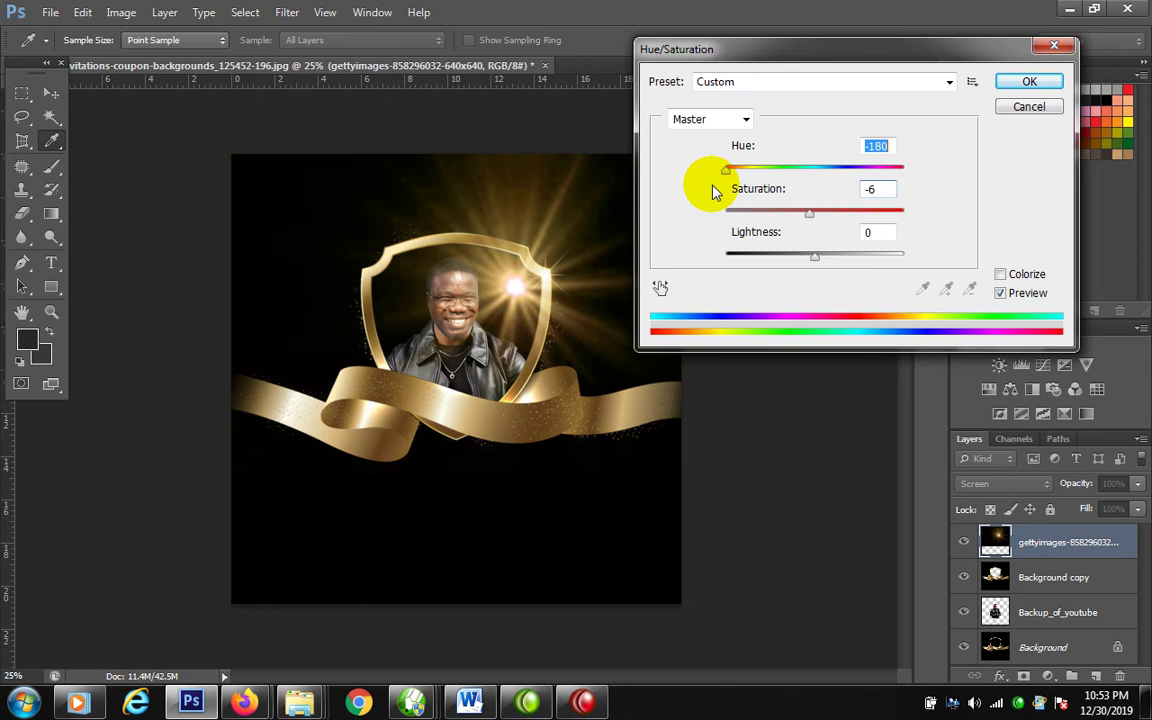
left_click(1025, 84)
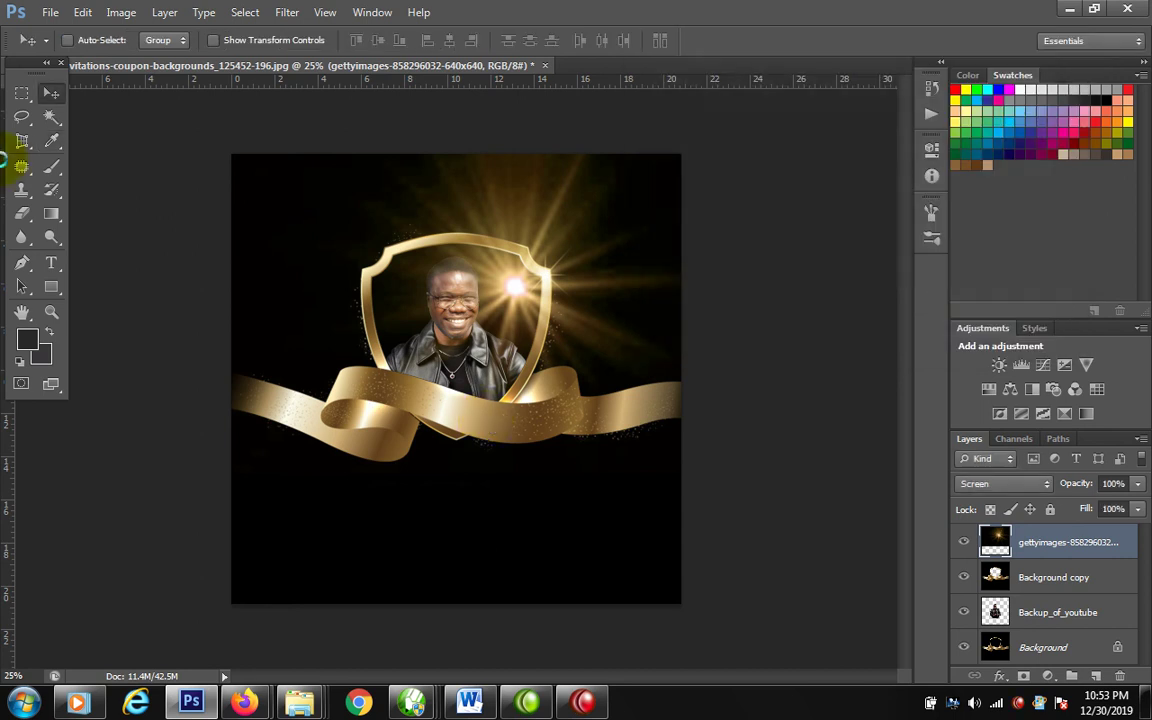
Move the light flare so its bright centre sits on the shield's upper-right corner.
mouse_move(526, 298)
left_mouse_down()
mouse_move(587, 286)
mouse_move(520, 298)
mouse_move(553, 280)
mouse_move(548, 267)
mouse_move(545, 285)
left_mouse_up()
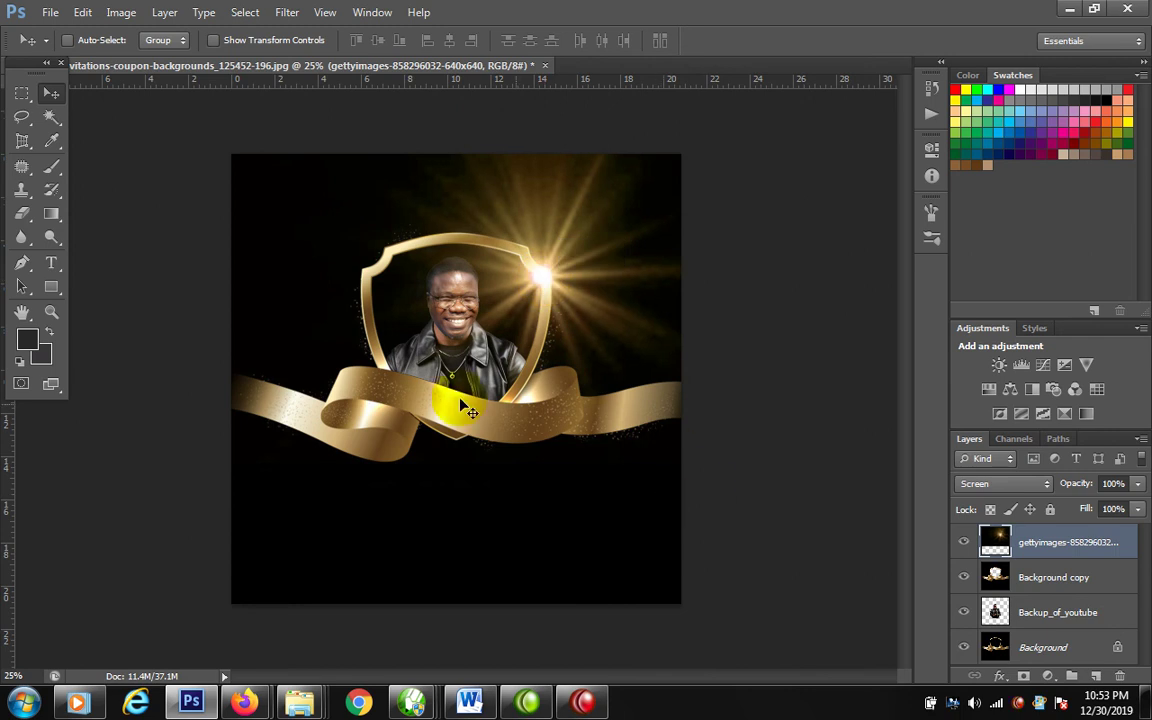
left_click(480, 292)
left_click_drag(480, 292, 536, 466)
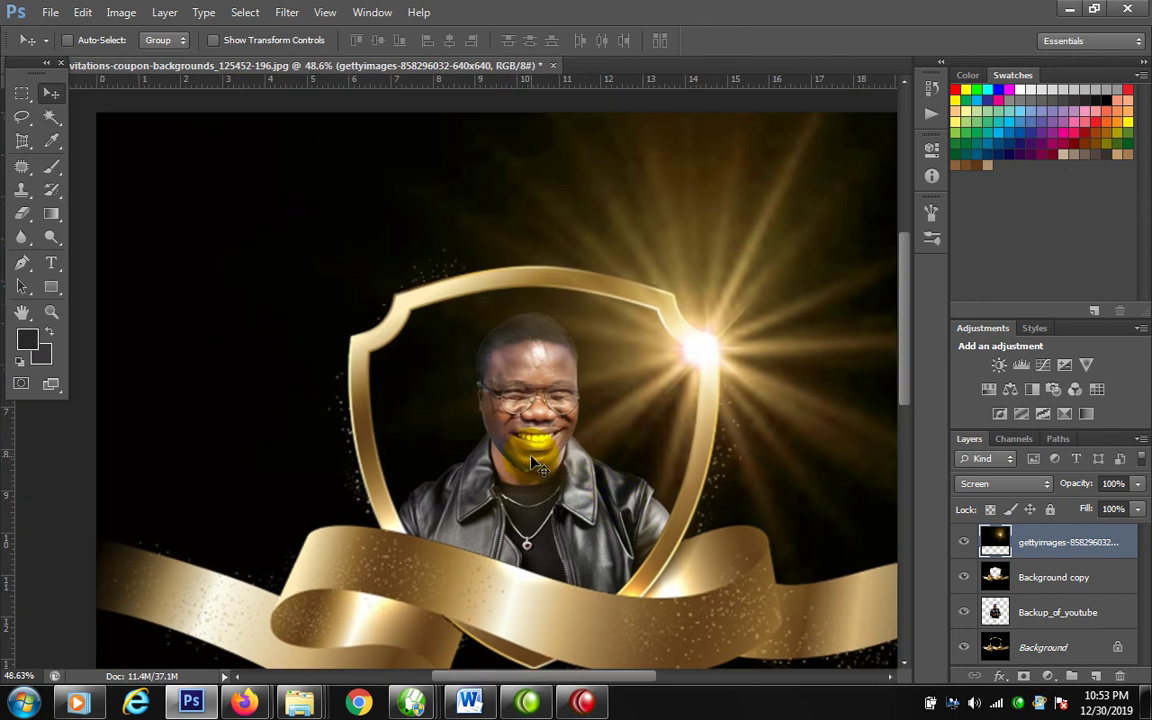
left_click(538, 443)
left_click(300, 11)
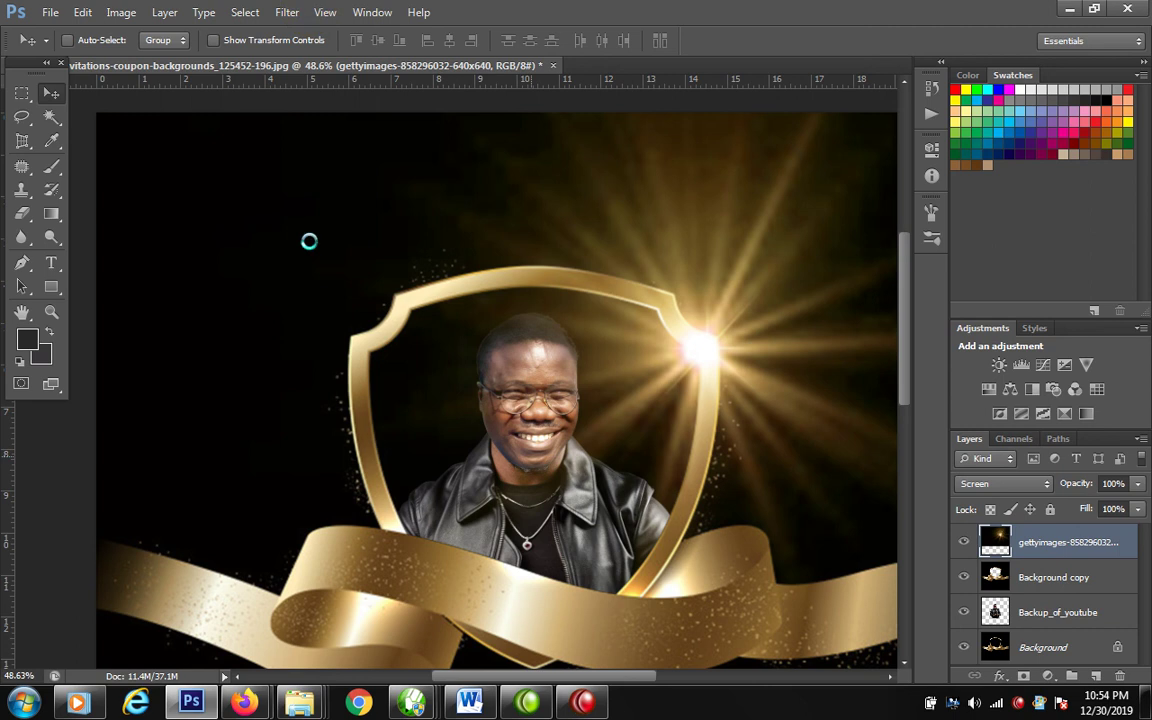